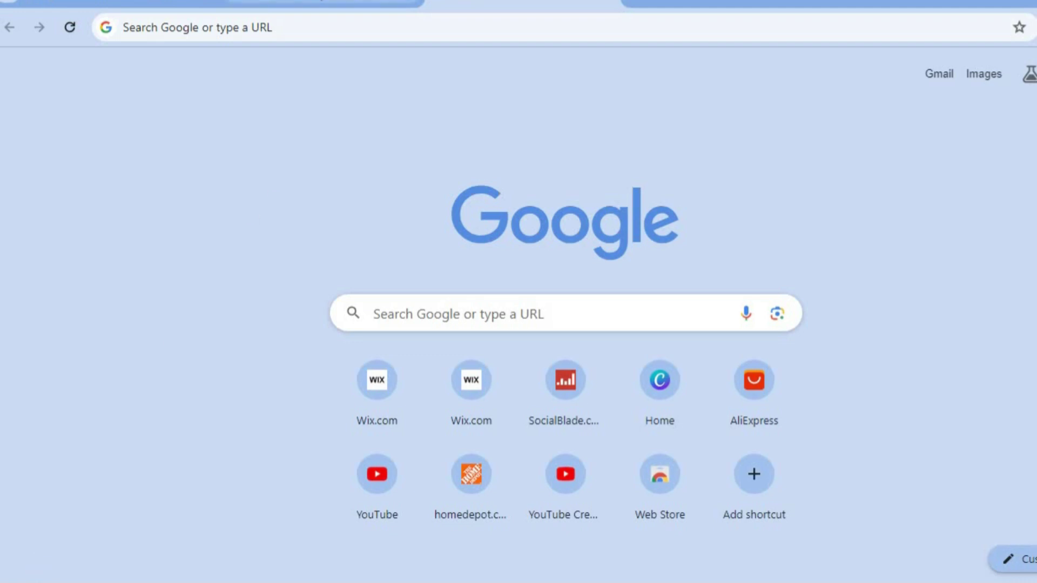
- Start creating a new website from the Editor X sites list, using the Wix Editor and setting up without AI
key("ctrl+shift+Tab")
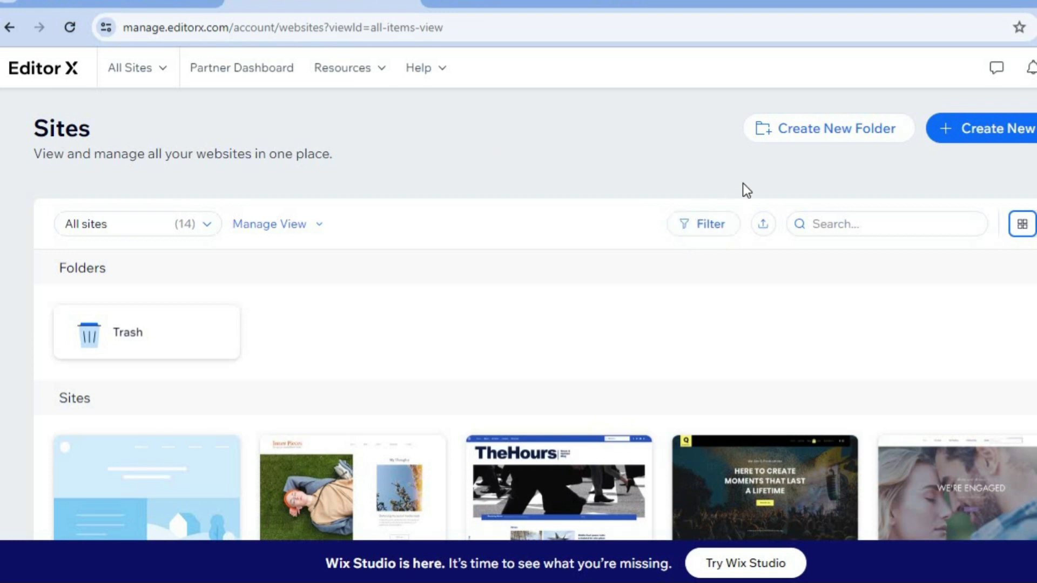
left_click(981, 131)
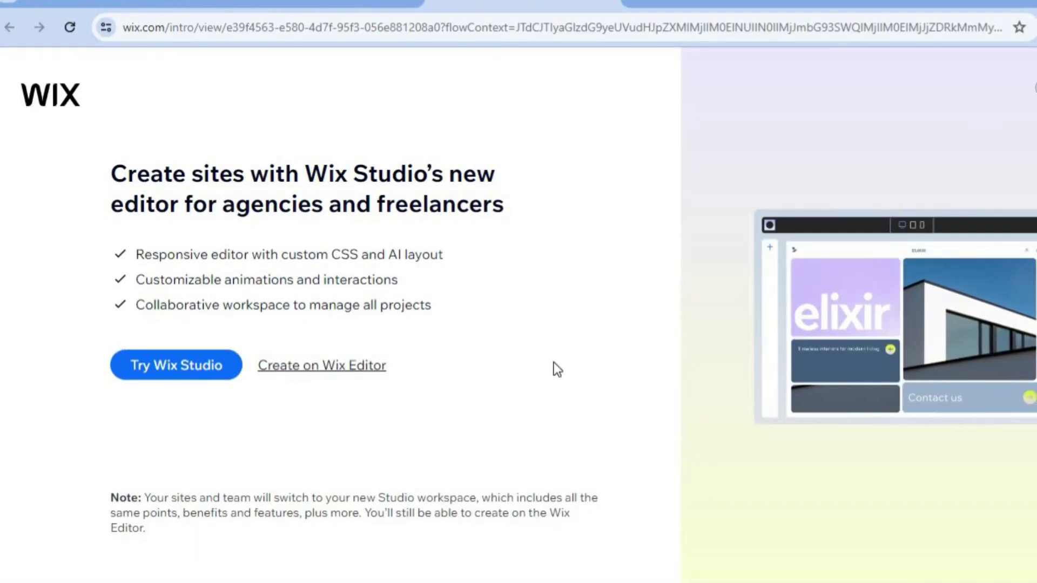
left_click(354, 373)
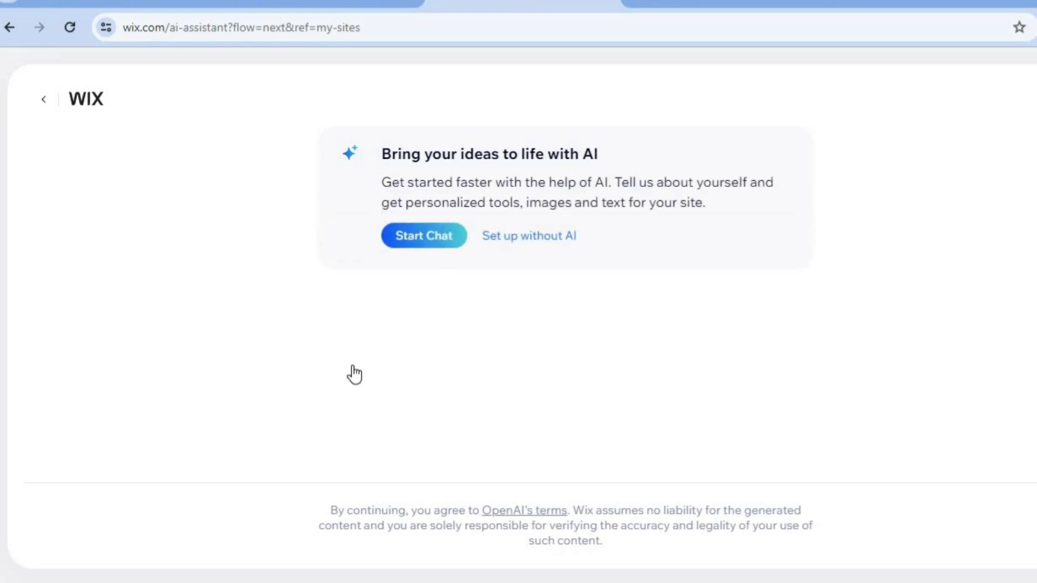
left_click(534, 249)
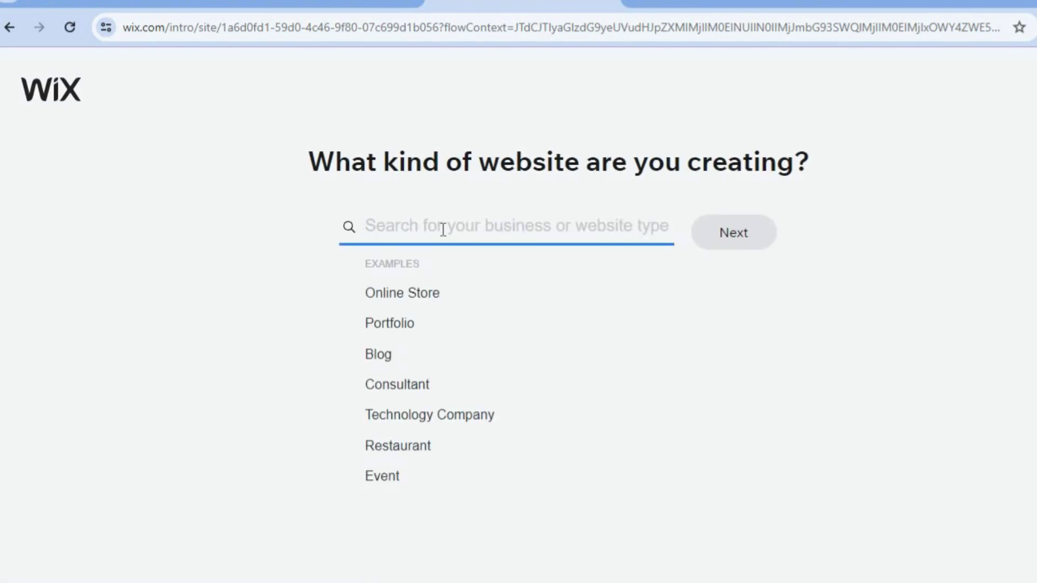
- Search for "car re" and set the website type to Car Rental Company, continuing to the store setup
type("car")
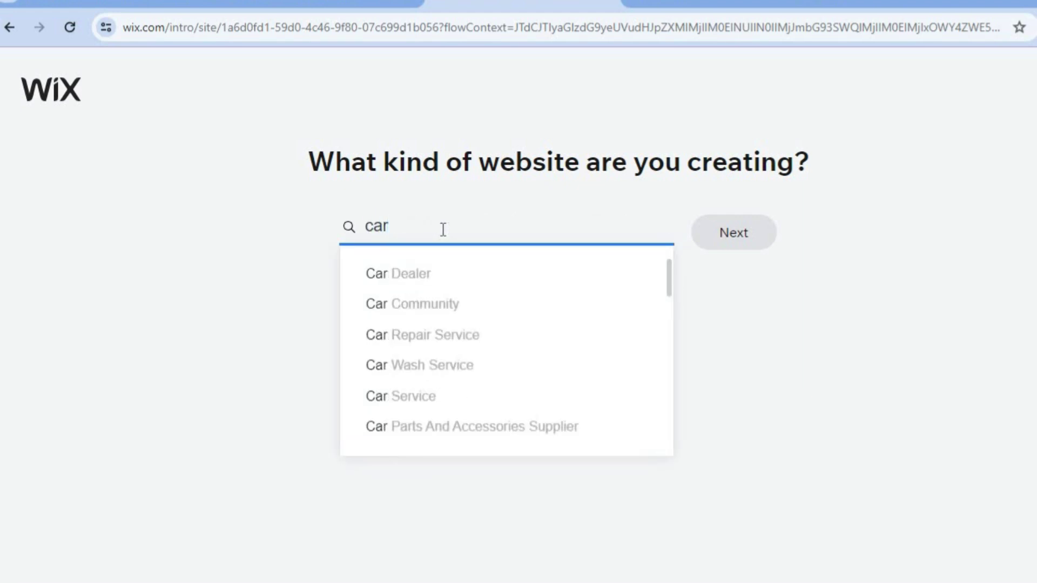
type(" re")
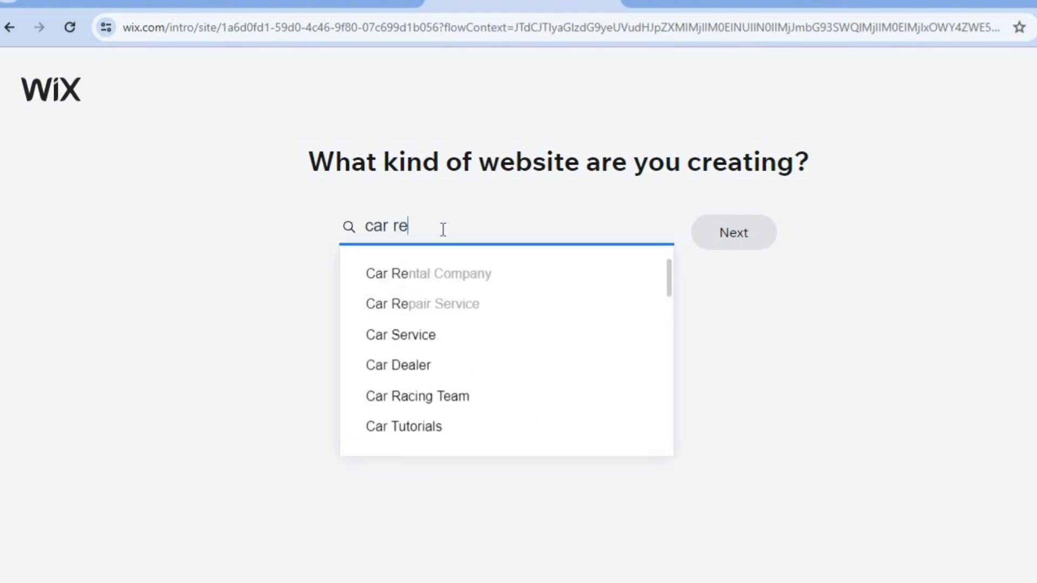
left_click(471, 273)
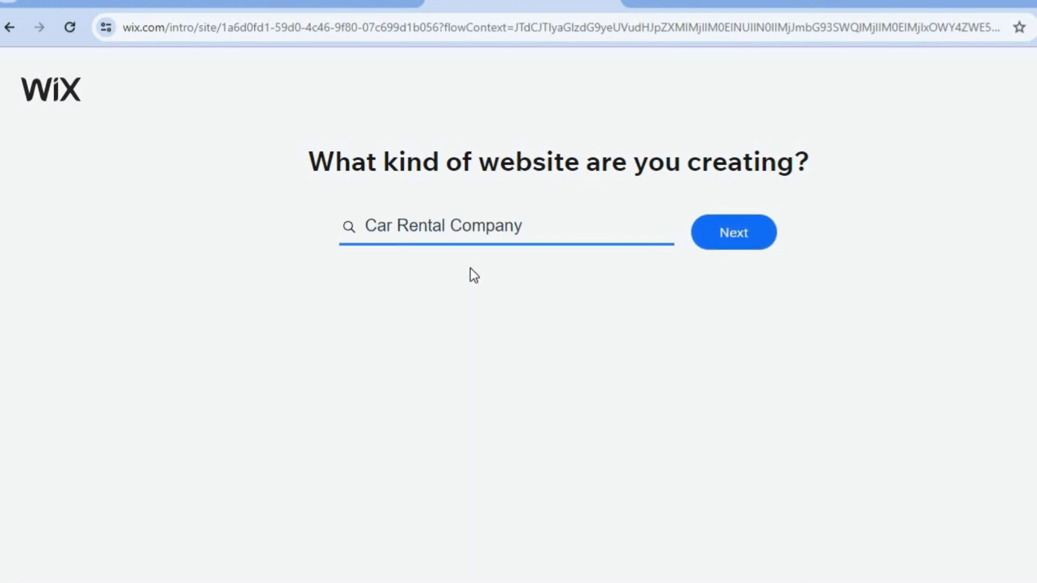
left_click(769, 238)
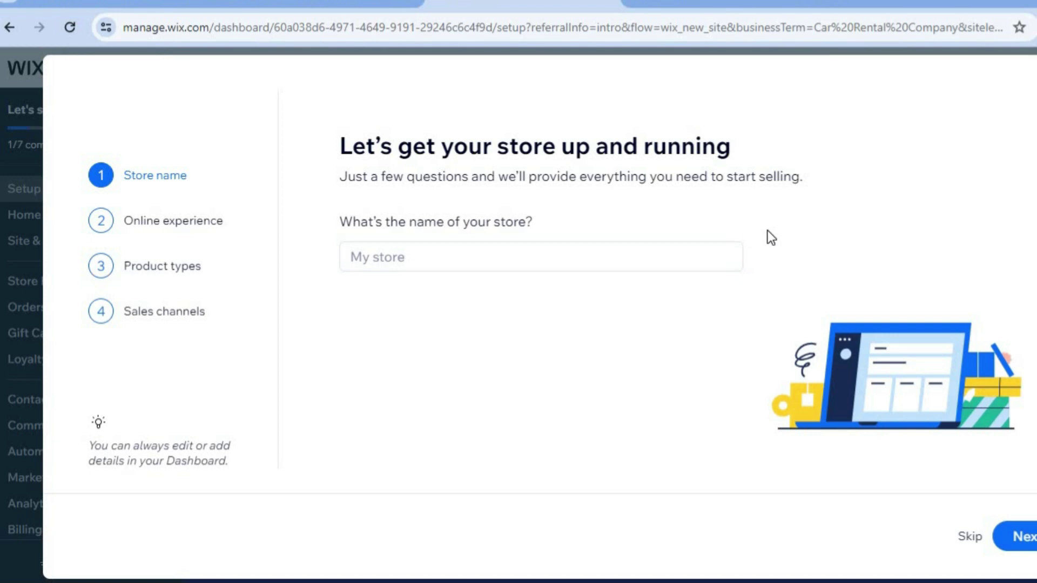
- Name the store "test car rentals" and answer that the business is just starting out with online selling
left_click(569, 252)
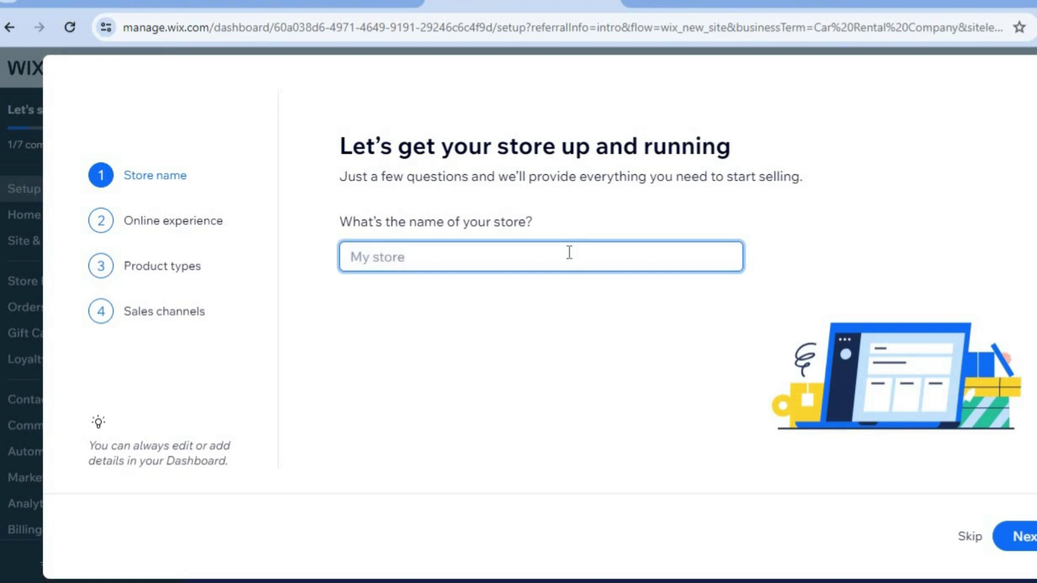
type("test car rentals")
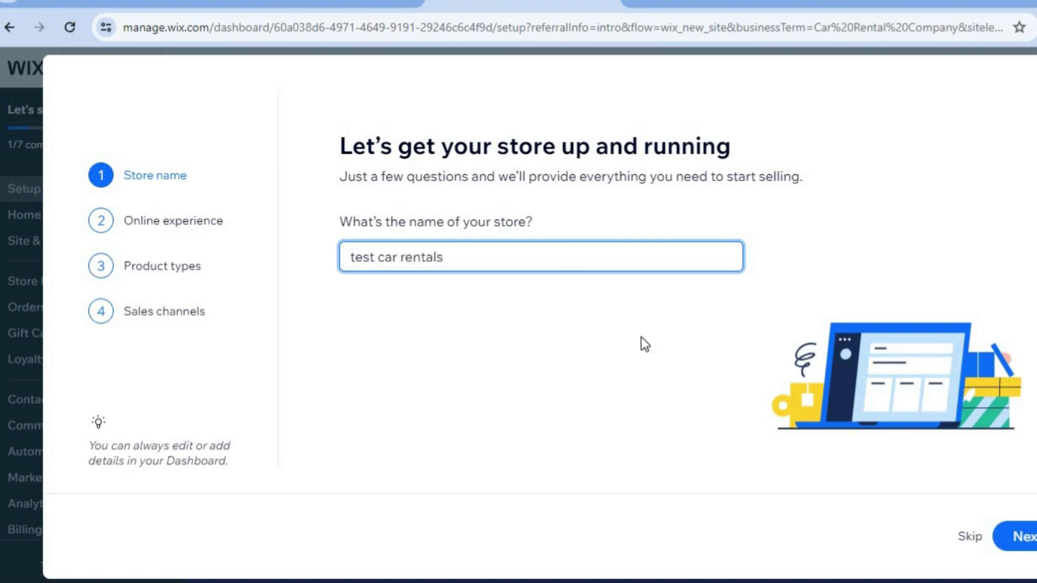
left_click(1030, 538)
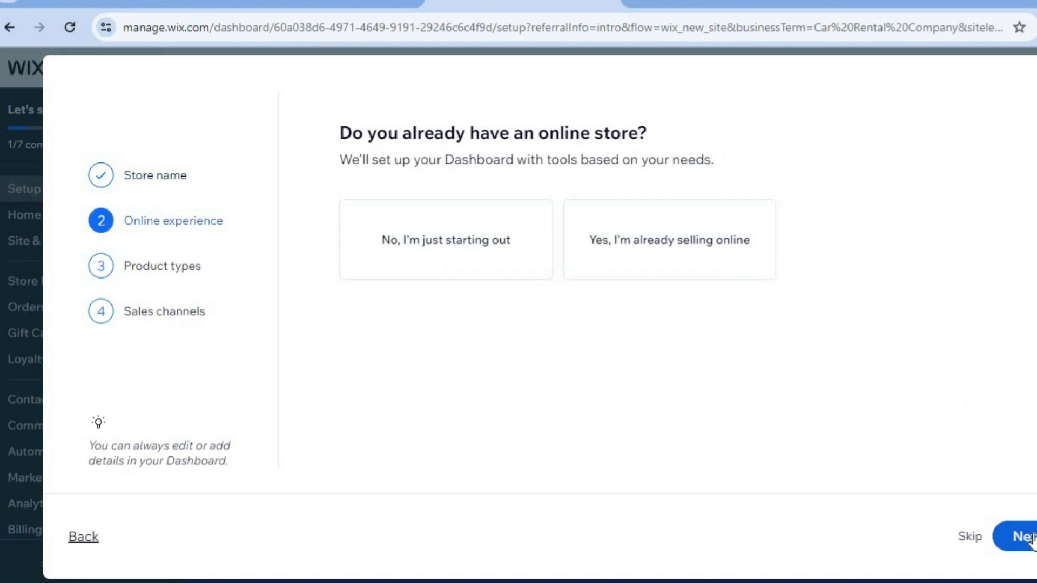
left_click(439, 270)
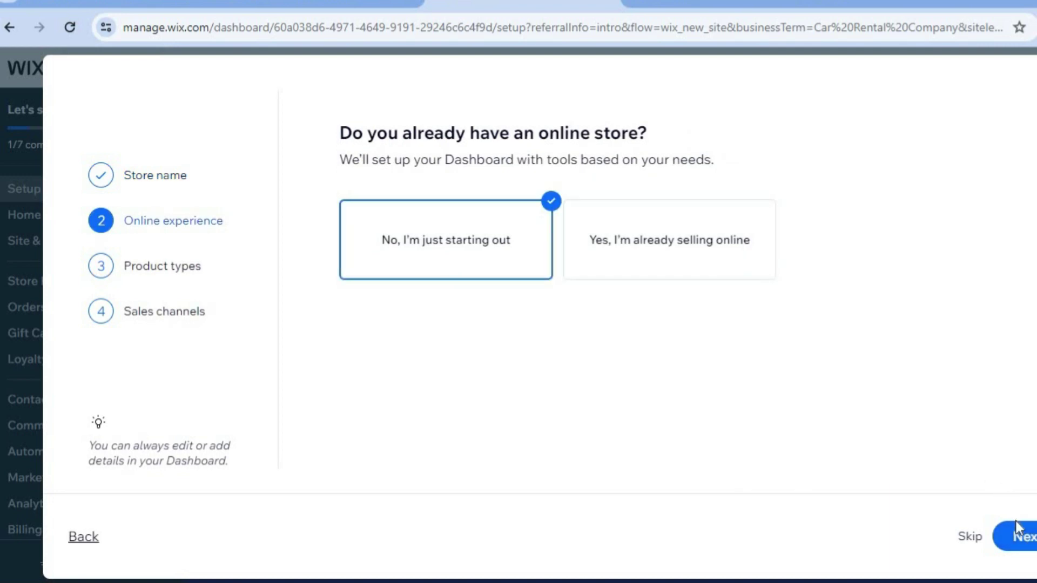
left_click(1019, 537)
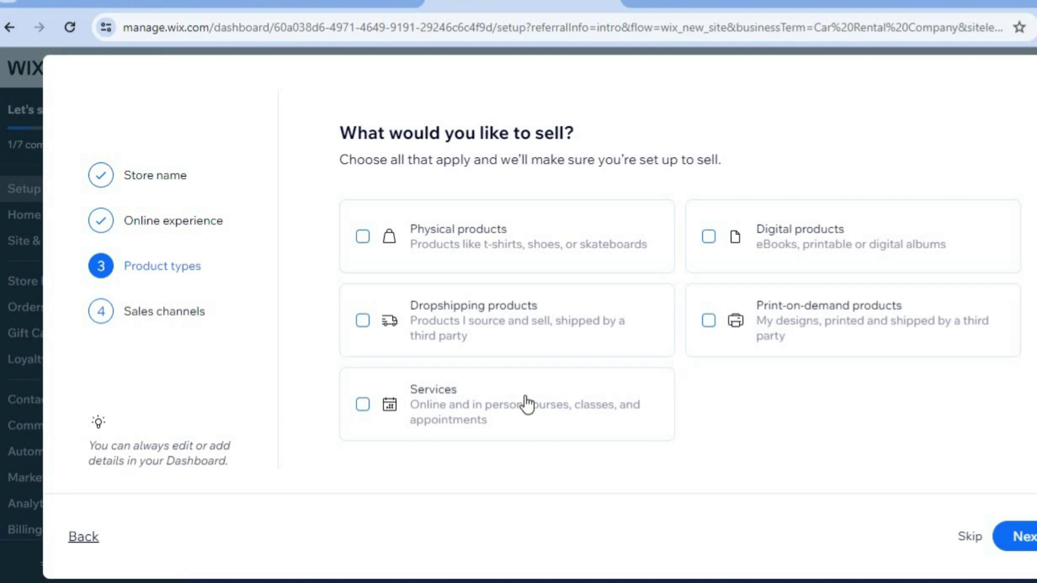
- Choose Services as the product type with Online store and In person as sales channels, and continue to the dashboard
left_click(516, 413)
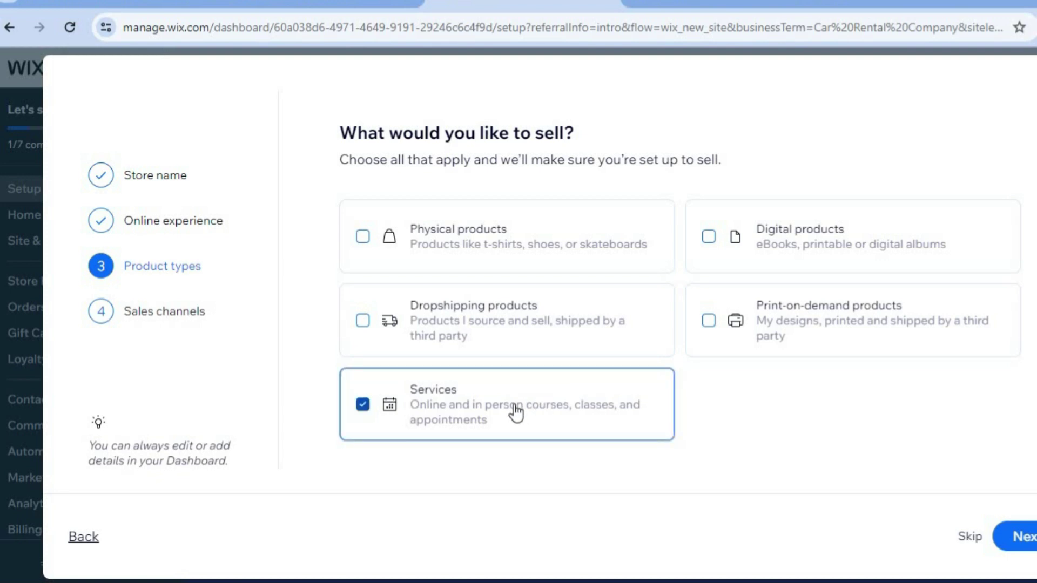
left_click(1026, 537)
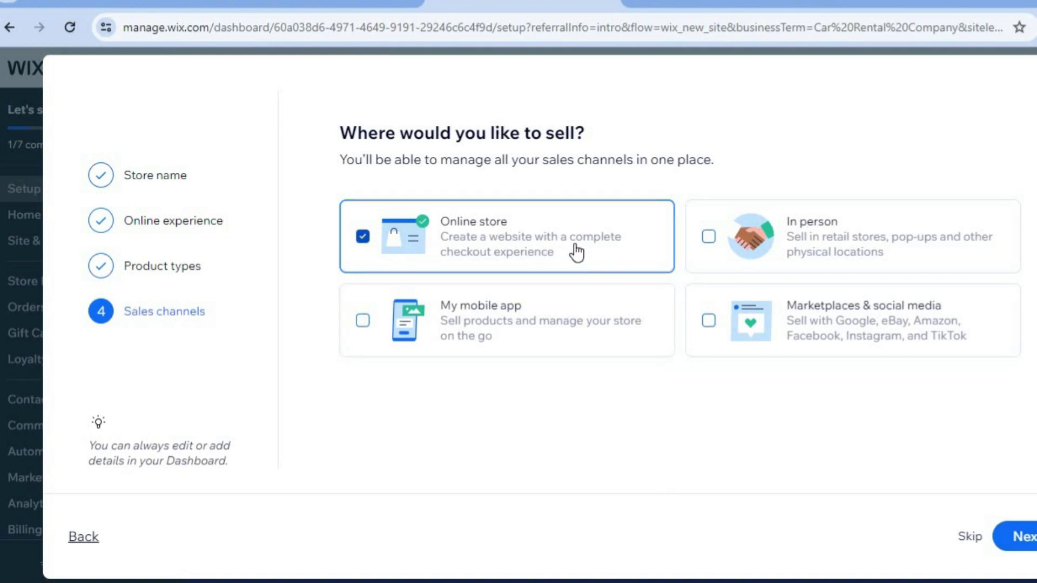
left_click(817, 252)
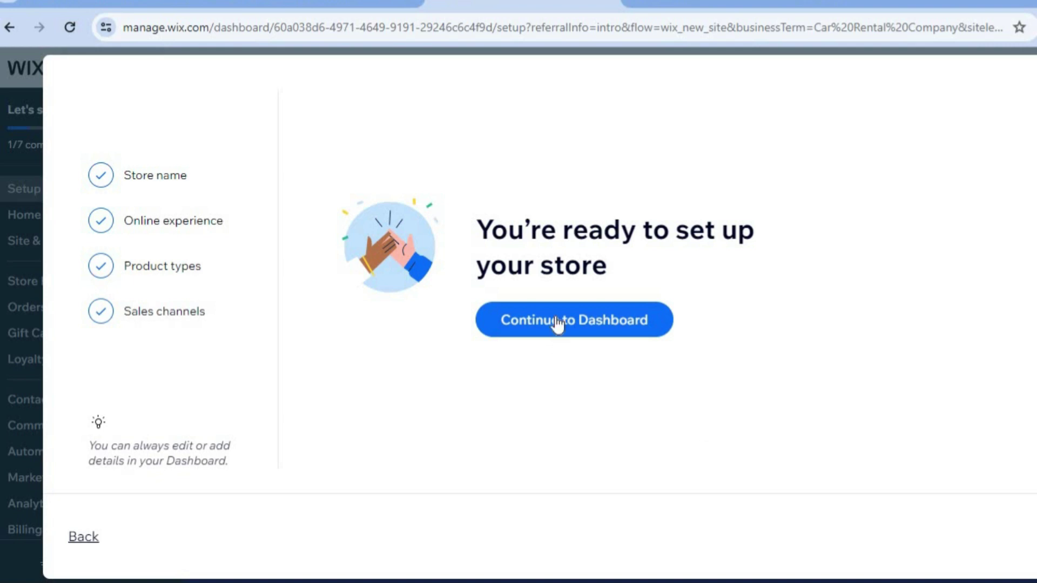
left_click(556, 322)
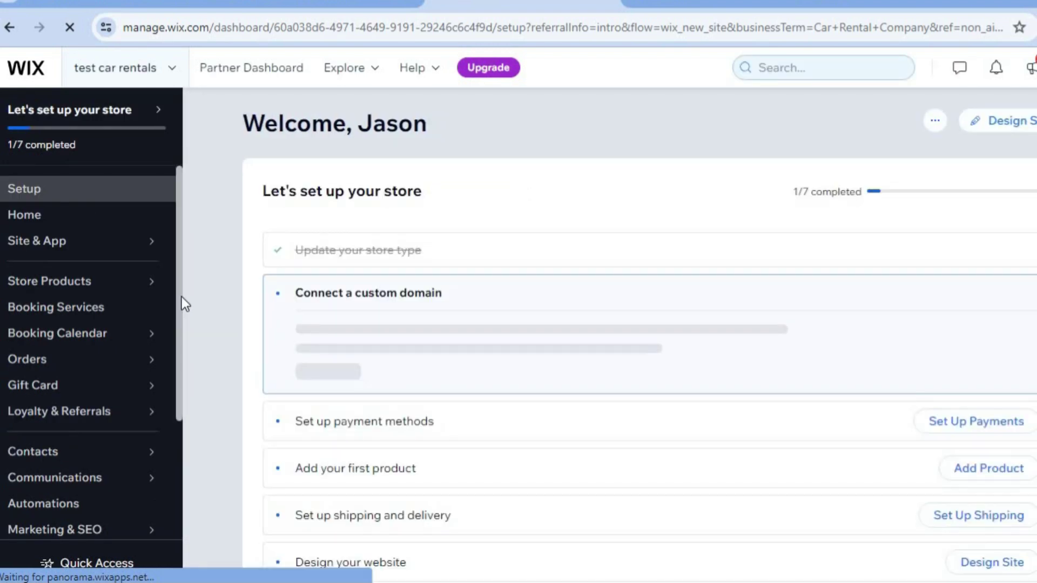
- Open the Billing & Payments payments page and go to managing the site's payment methods
scroll(177, 389, "down", 3)
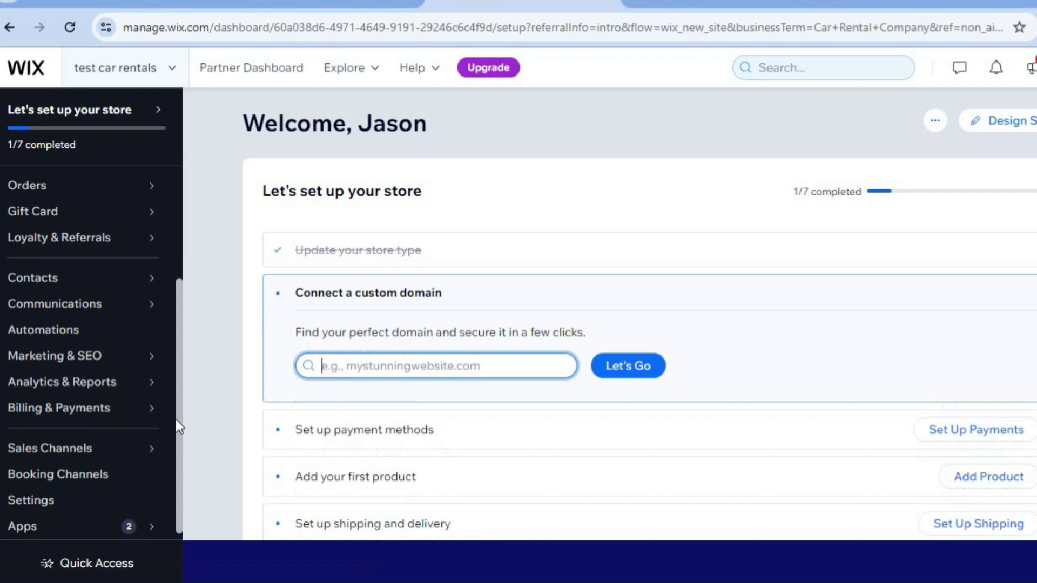
mouse_move(147, 416)
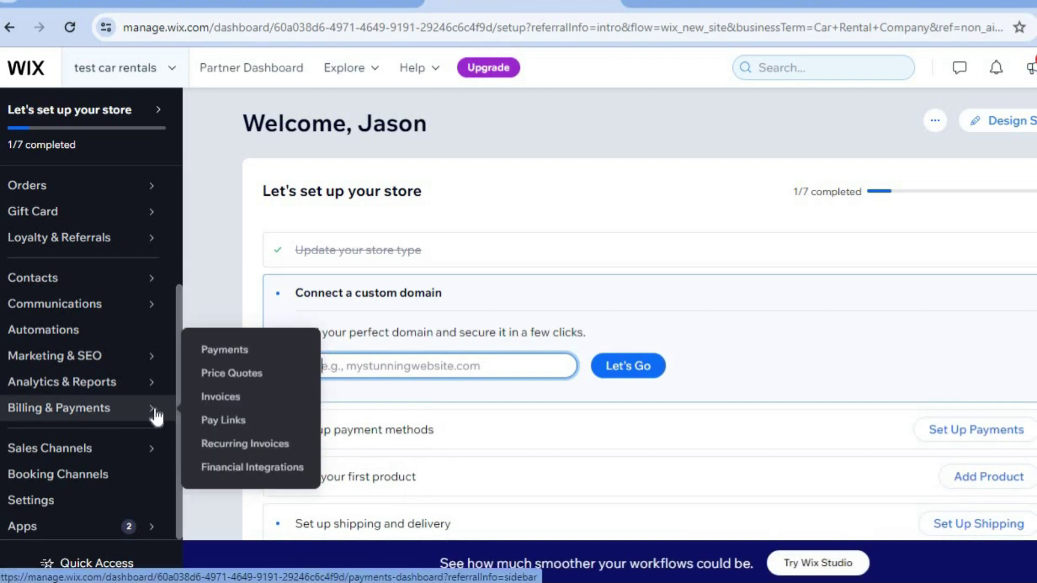
left_click(233, 351)
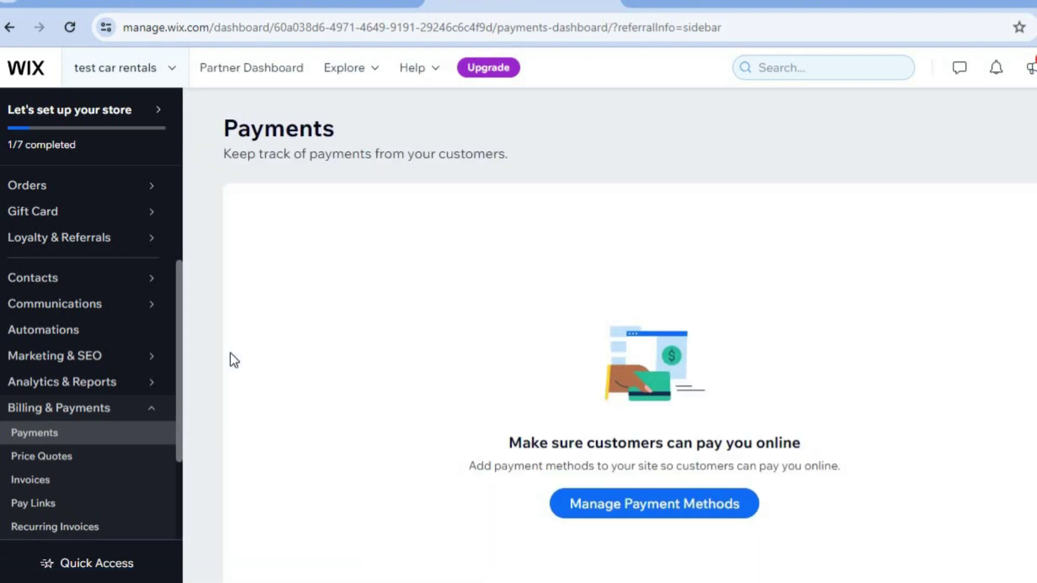
left_click(659, 510)
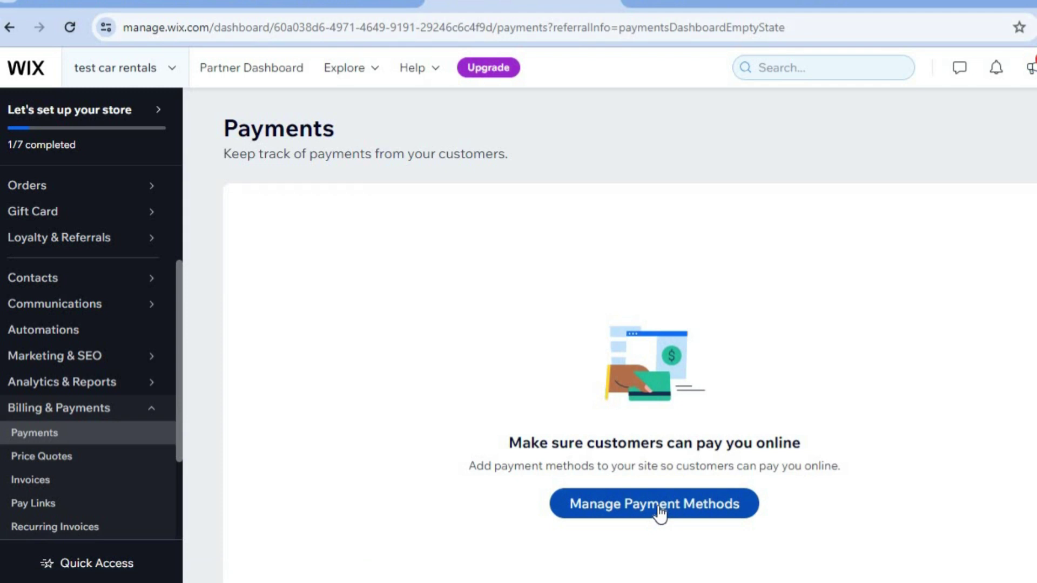
left_click(657, 505)
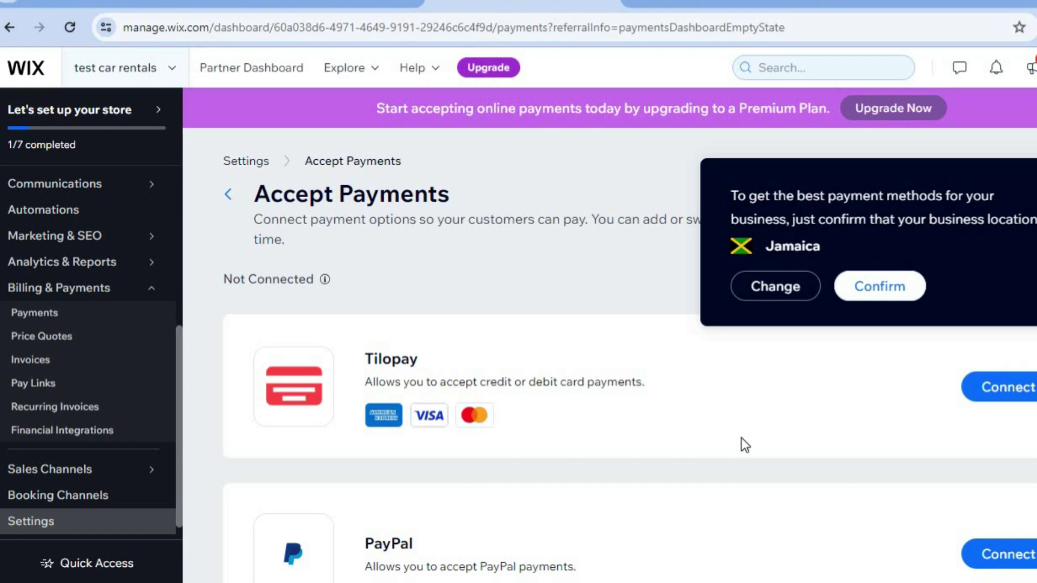
- Change the business location for accepting payments to United States
scroll(990, 370, "down", 2)
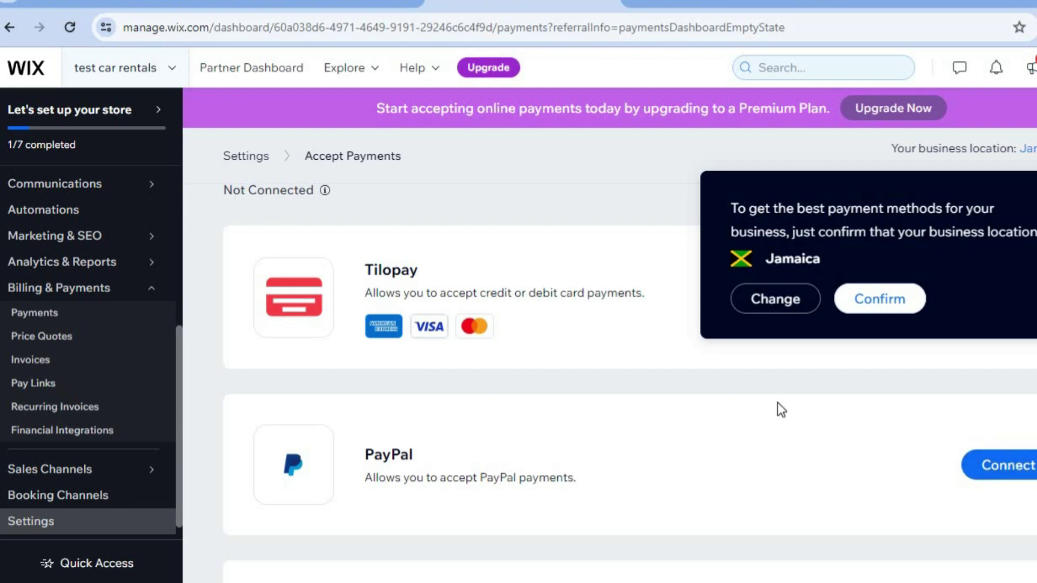
left_click(771, 294)
left_click(545, 203)
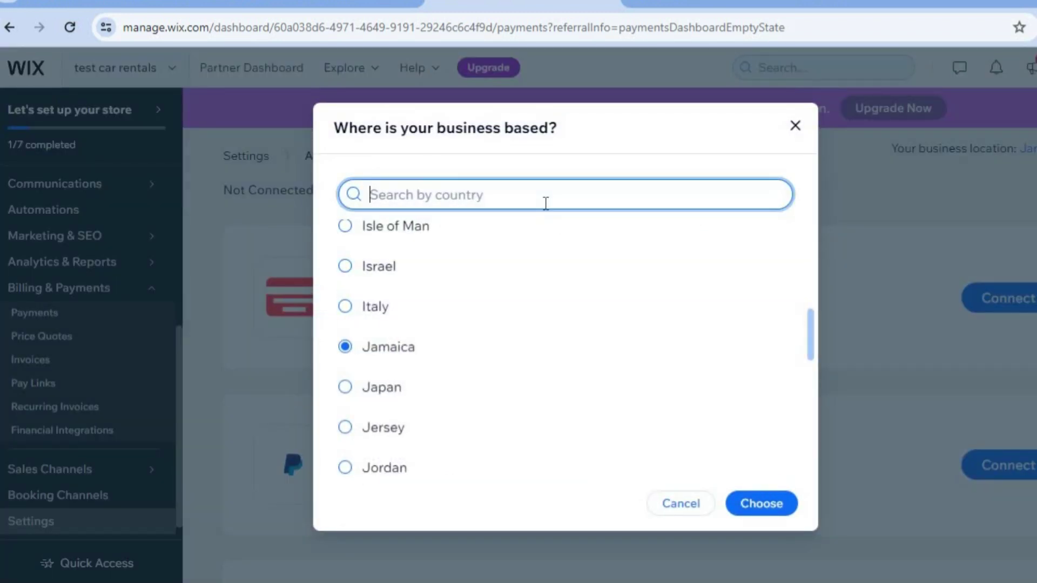
type("united")
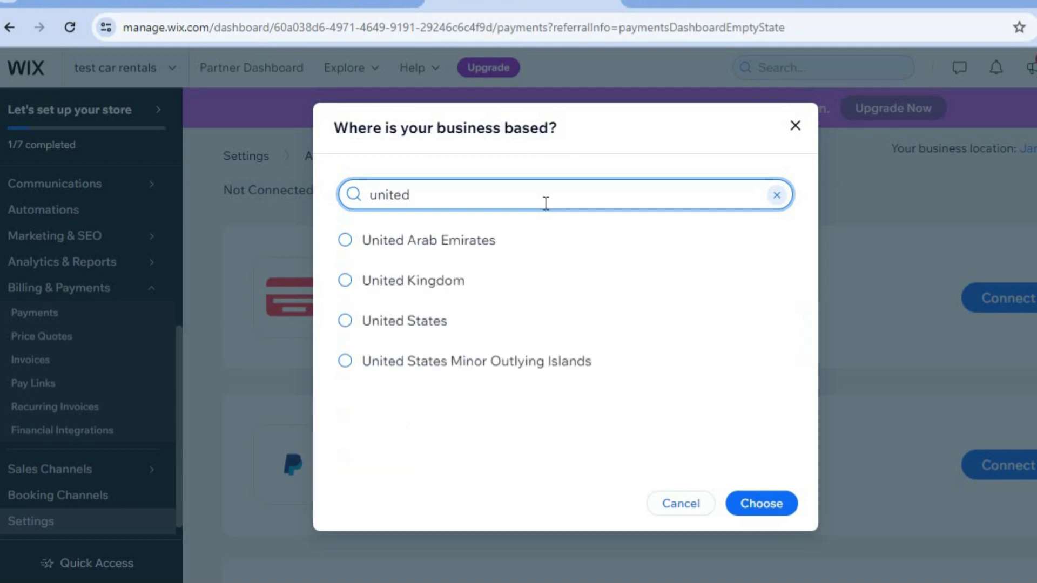
left_click(461, 322)
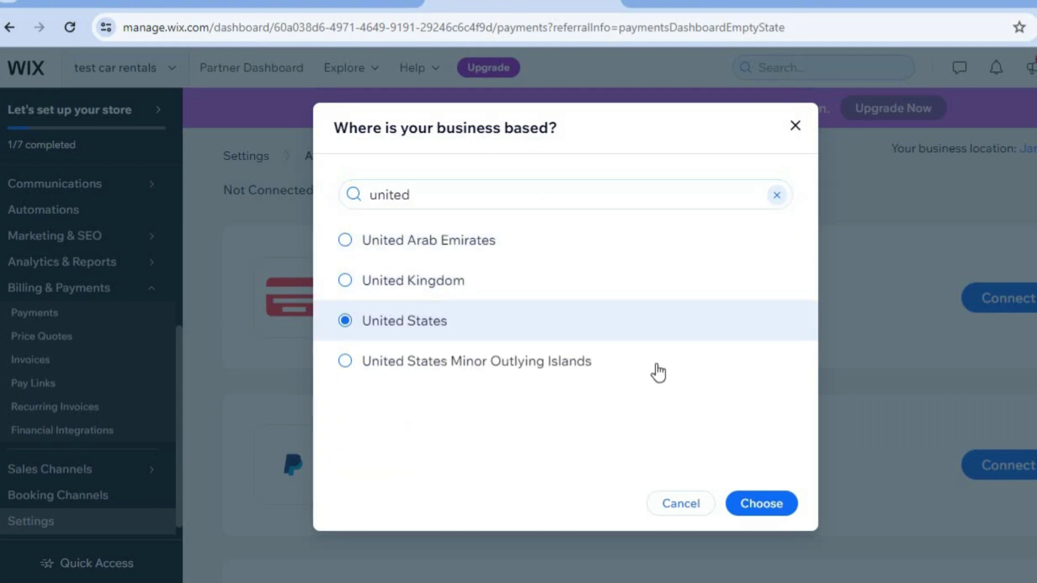
left_click(765, 504)
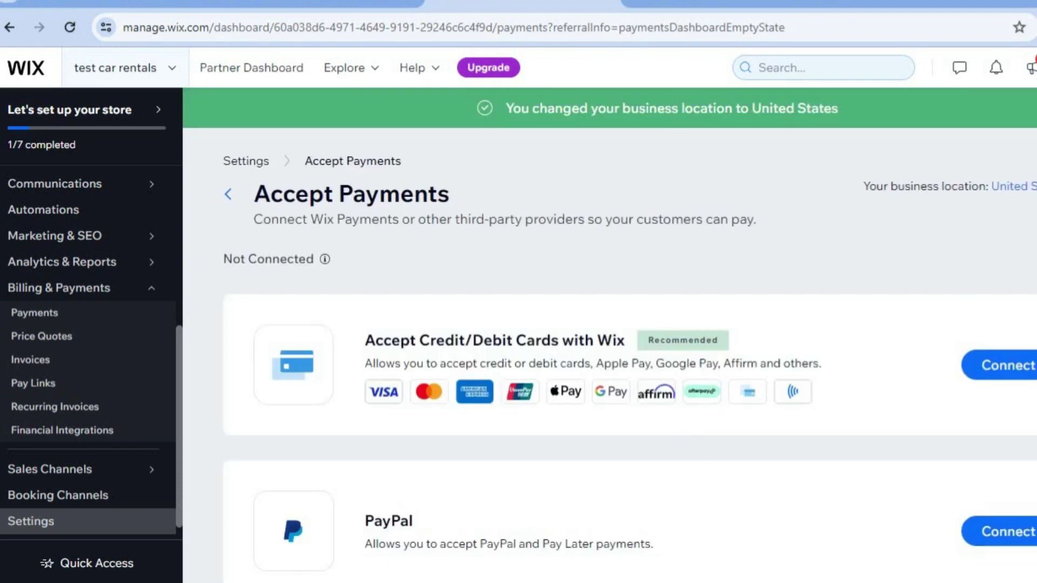
- Review the available payment providers for the United States, including the list of additional payment options
scroll(630, 353, "down", 2)
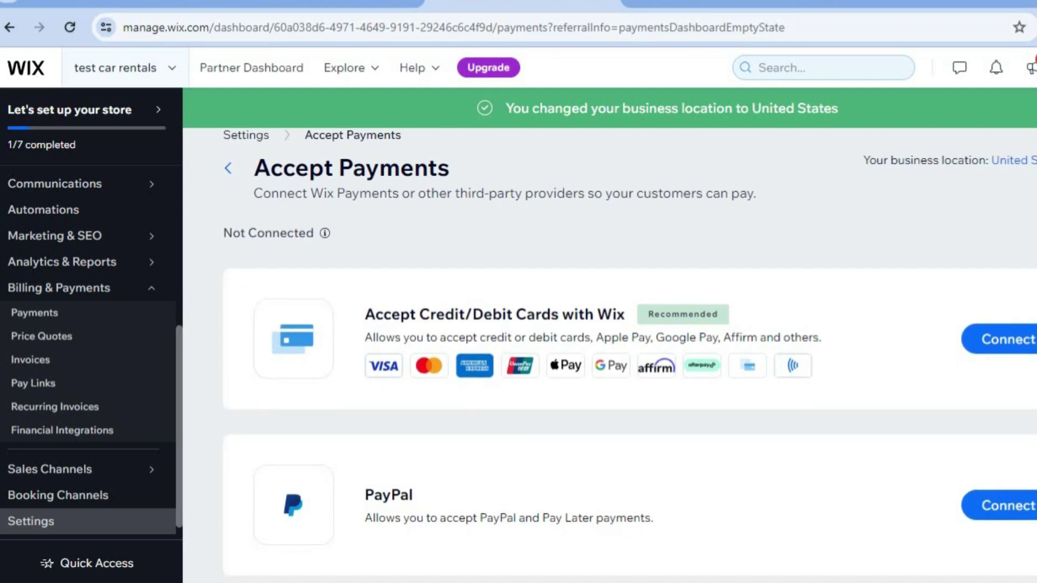
scroll(738, 321, "down", 1)
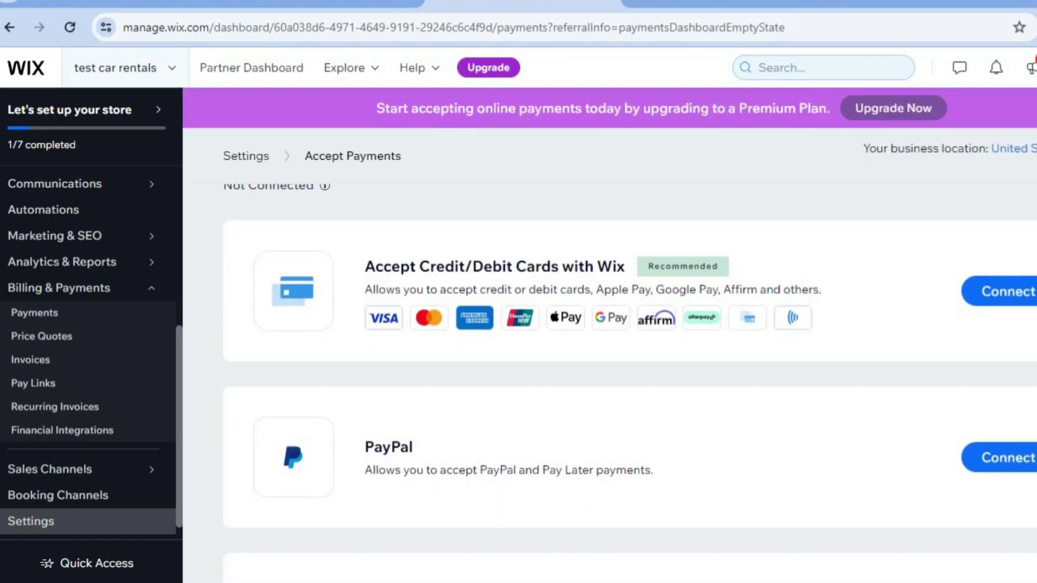
scroll(643, 303, "down", 2)
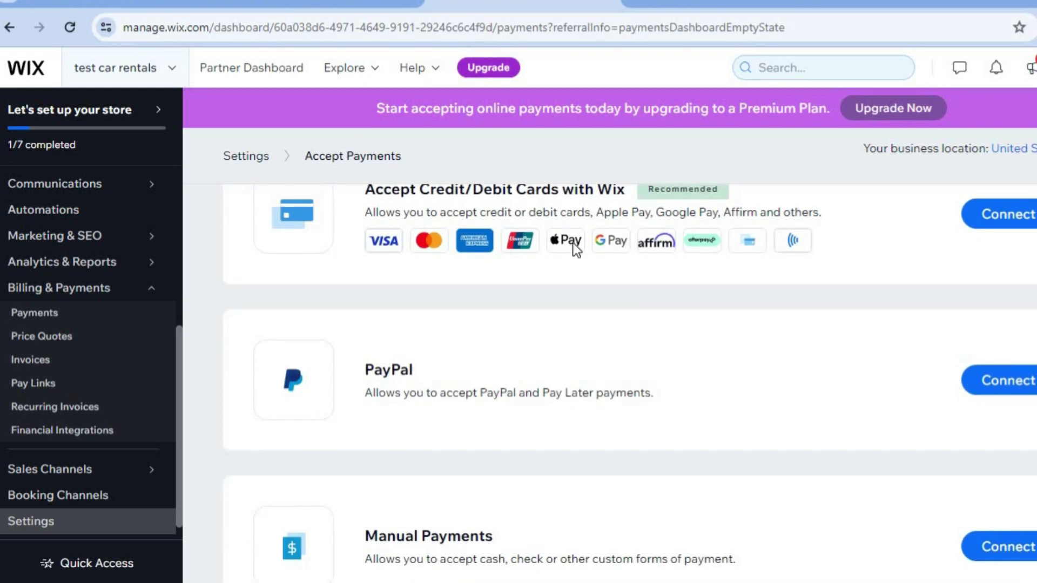
scroll(977, 266, "down", 3)
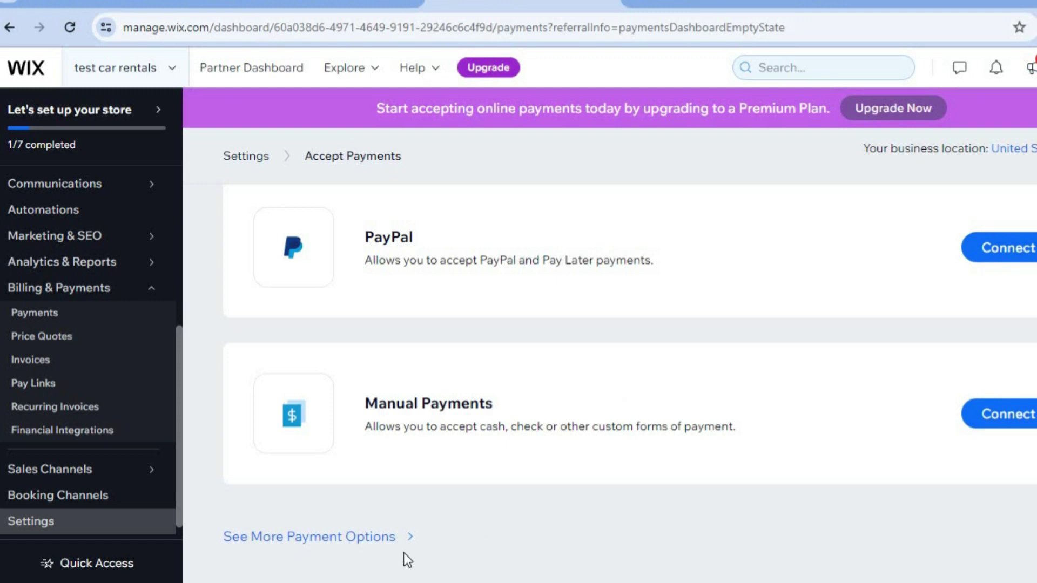
left_click(346, 540)
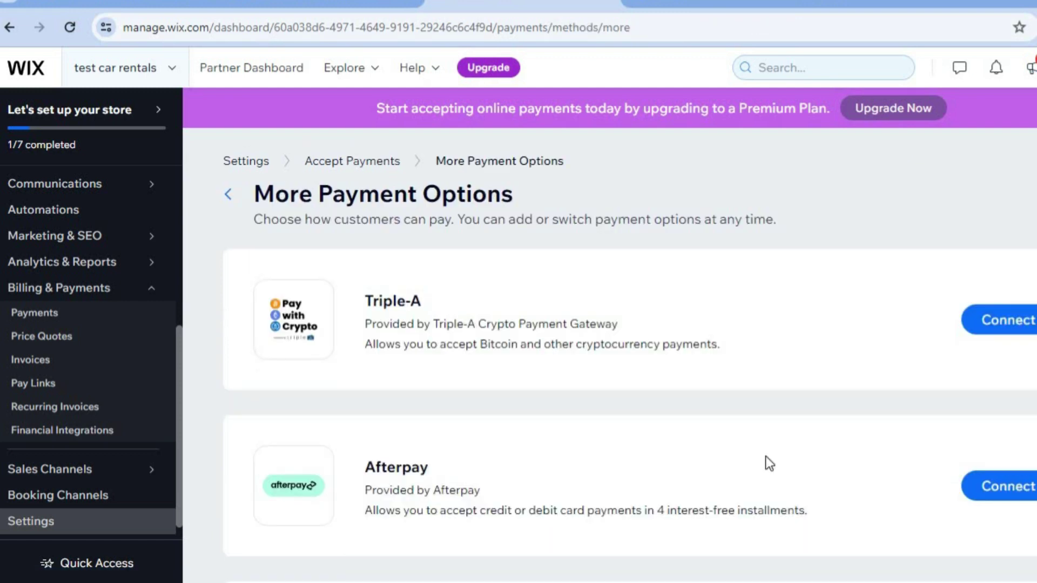
scroll(630, 355, "down", 2)
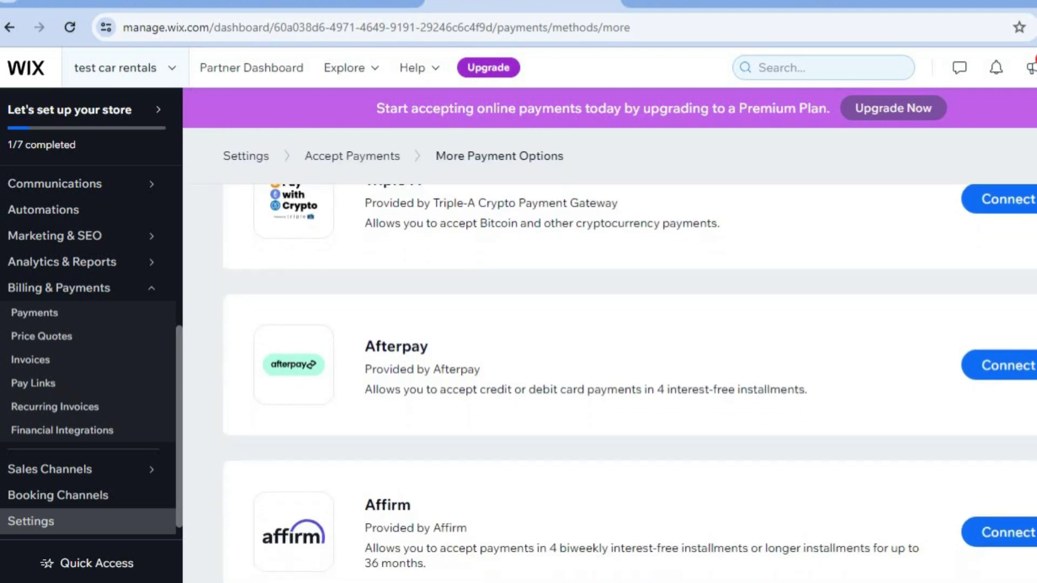
scroll(630, 355, "down", 5)
scroll(630, 355, "down", 8)
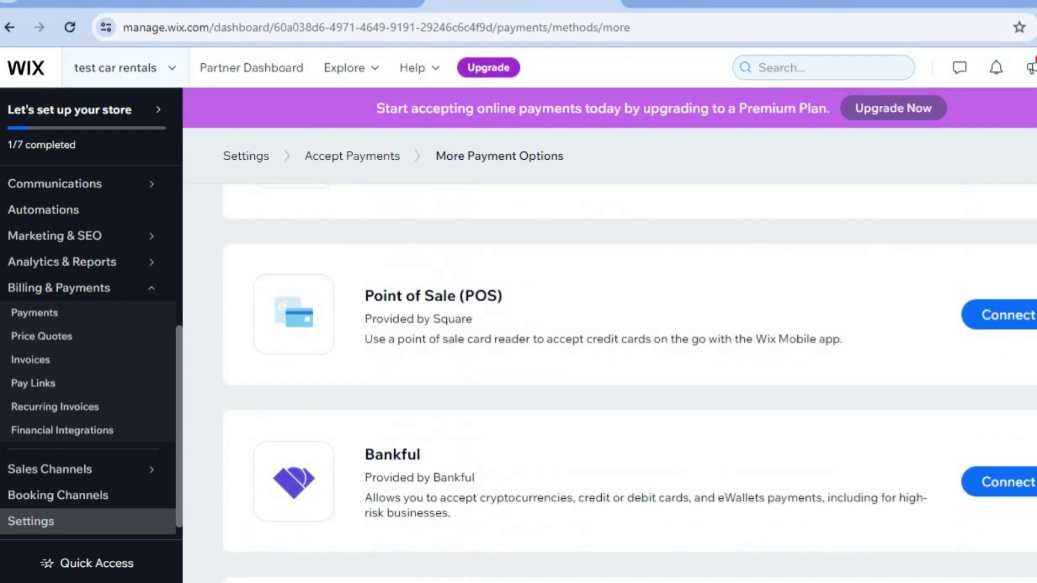
scroll(630, 355, "down", 4)
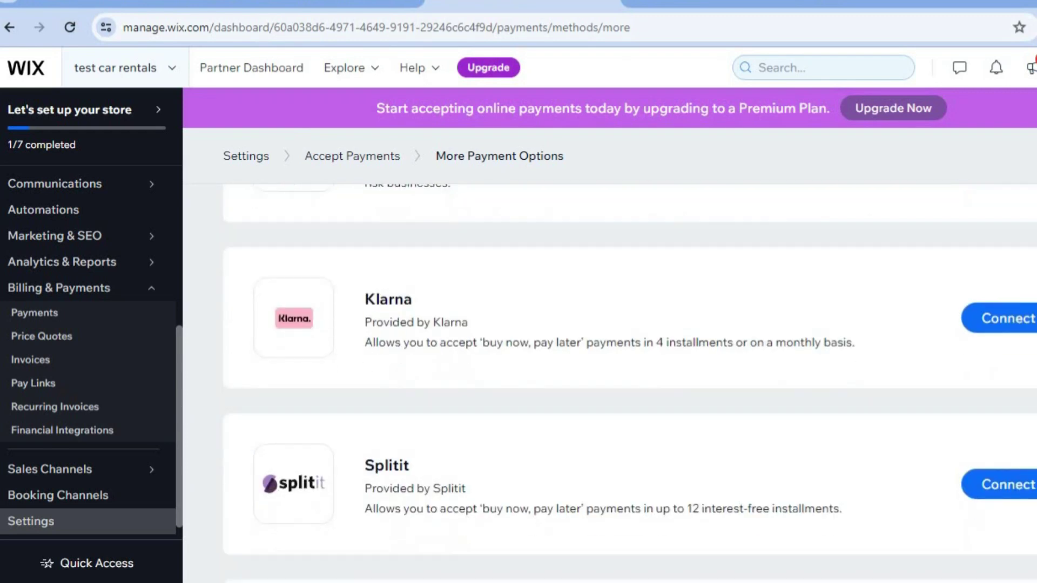
- Go from Booking Channels to the site editor setup and choose to customize a designed template
scroll(630, 383, "up", 6)
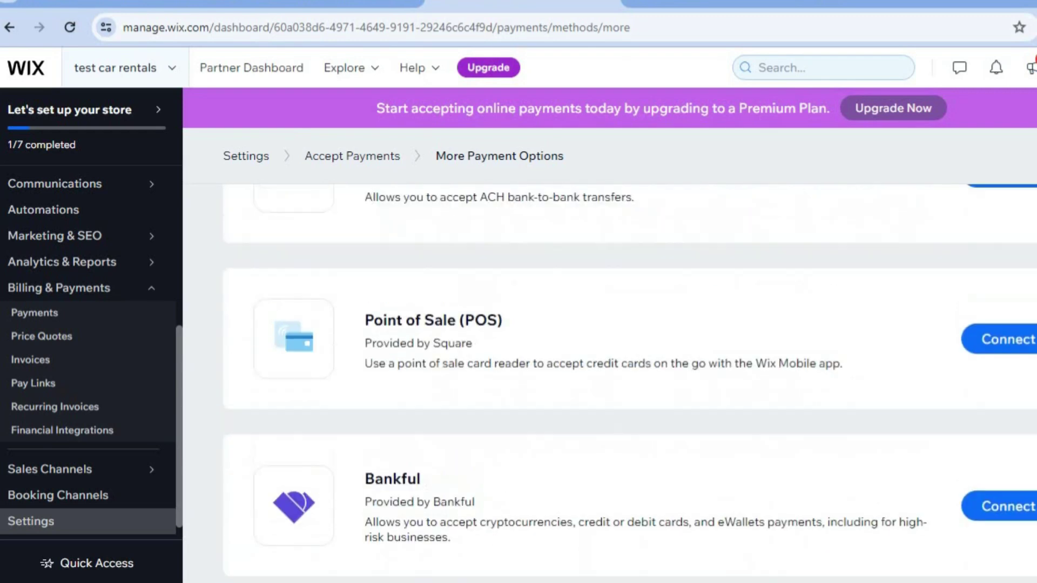
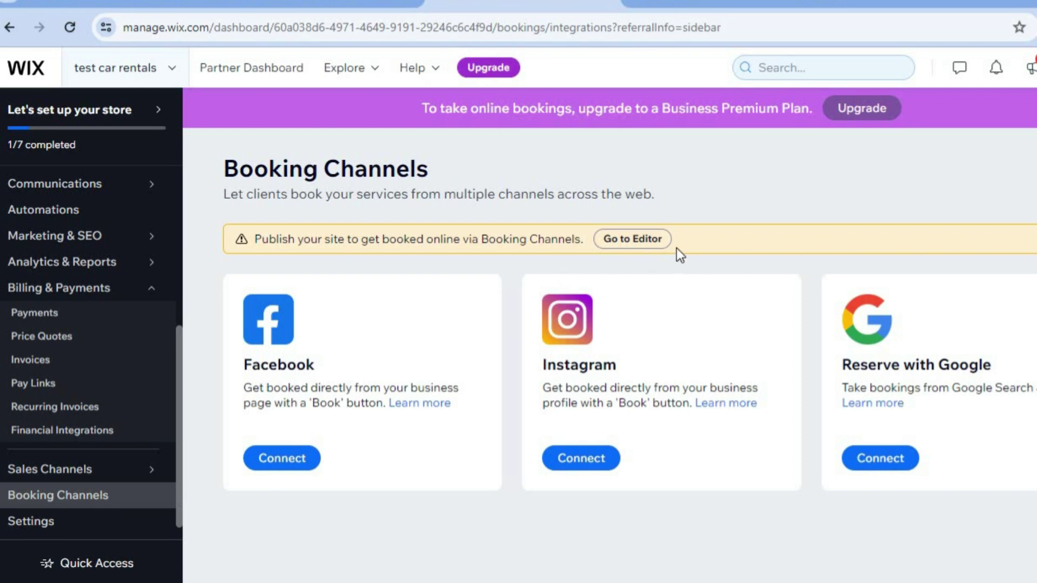
left_click(637, 240)
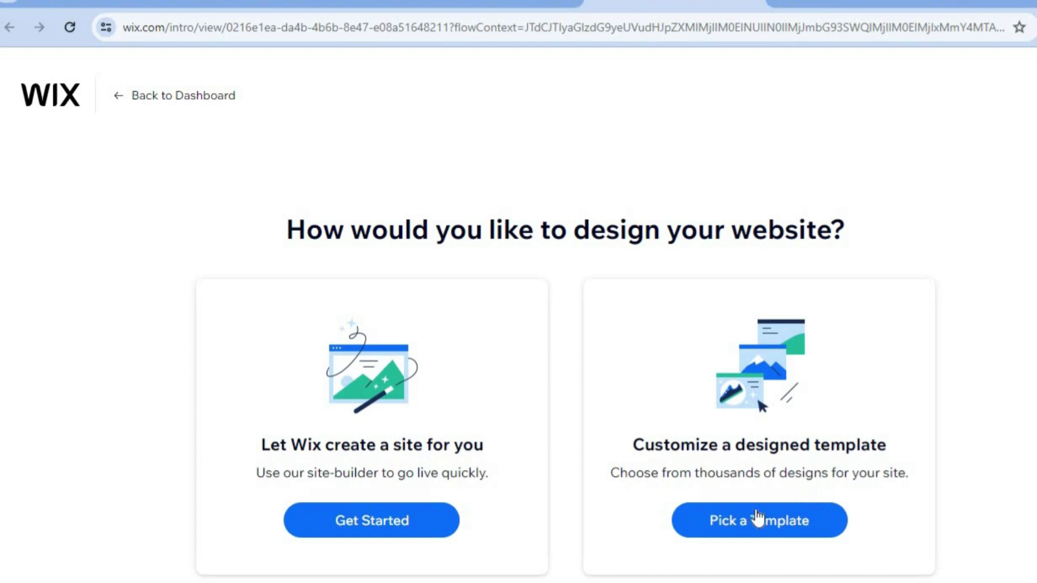
left_click(755, 519)
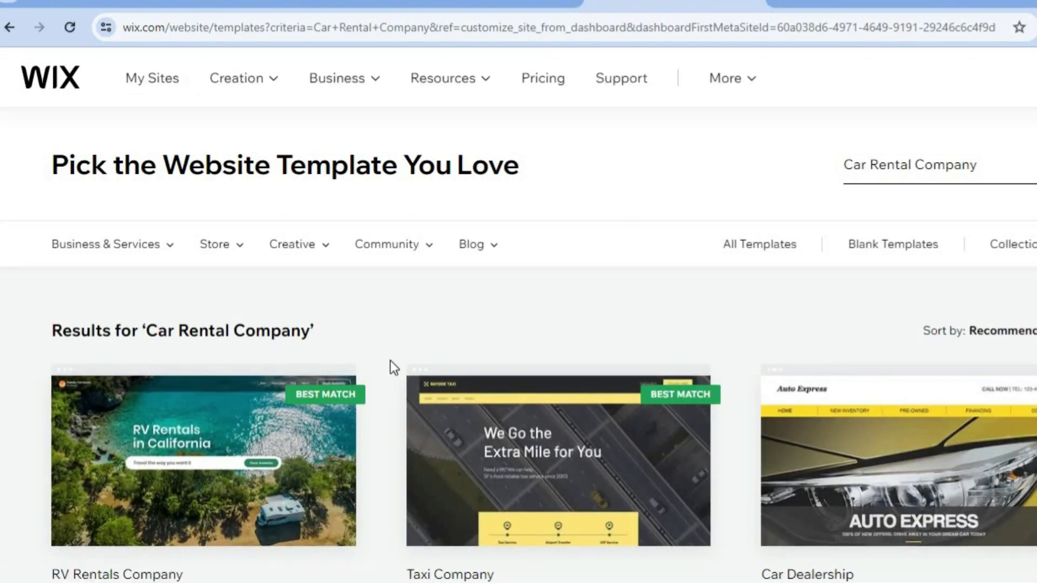
- Browse the Car Rental Company templates and open the Vintage Car Garage template for editing
scroll(518, 315, "down", 3)
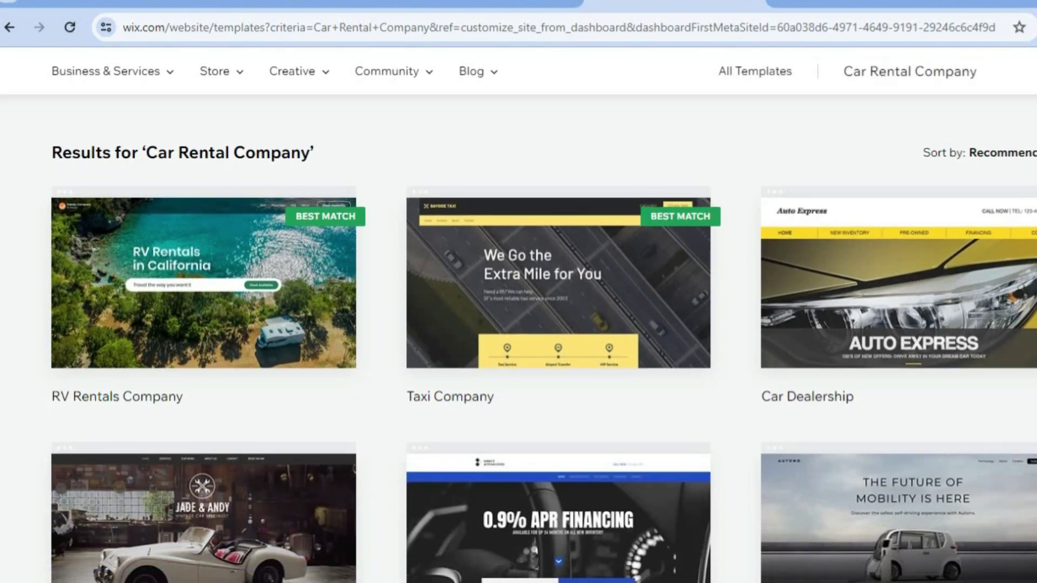
scroll(519, 335, "down", 5)
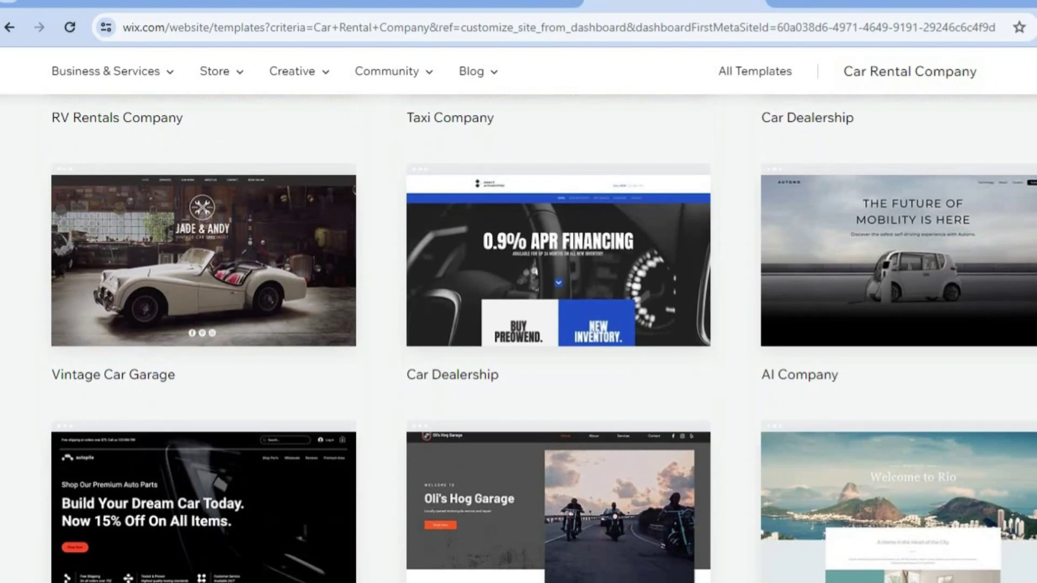
scroll(518, 338, "down", 6)
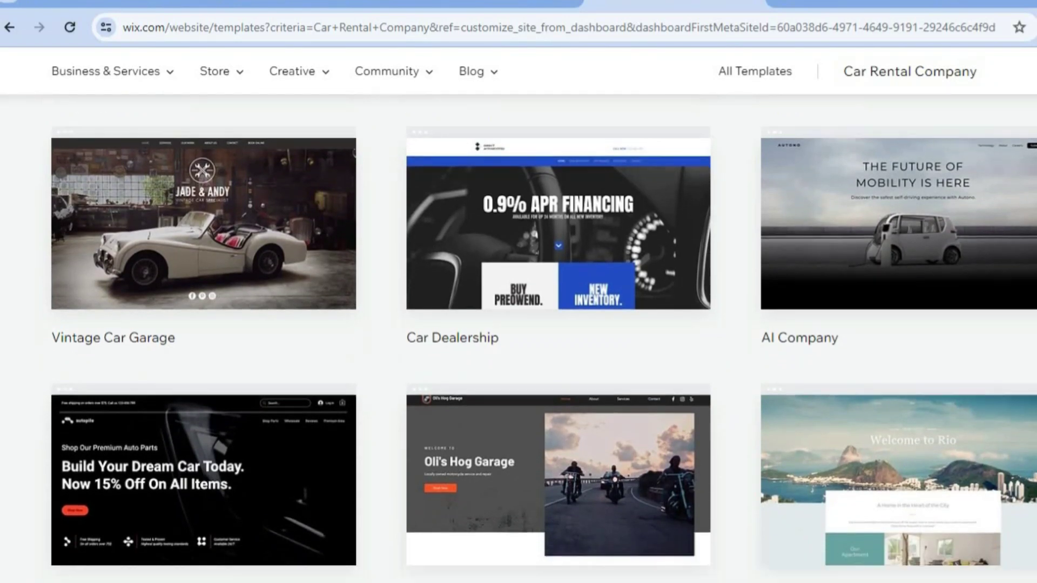
scroll(519, 335, "down", 6)
scroll(518, 335, "up", 20)
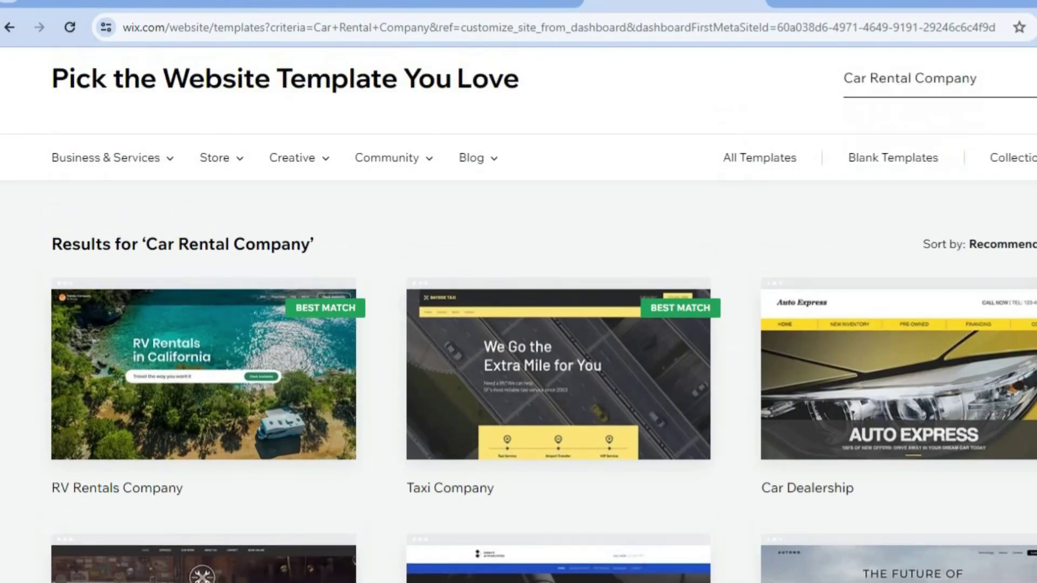
scroll(178, 394, "down", 5)
mouse_move(129, 310)
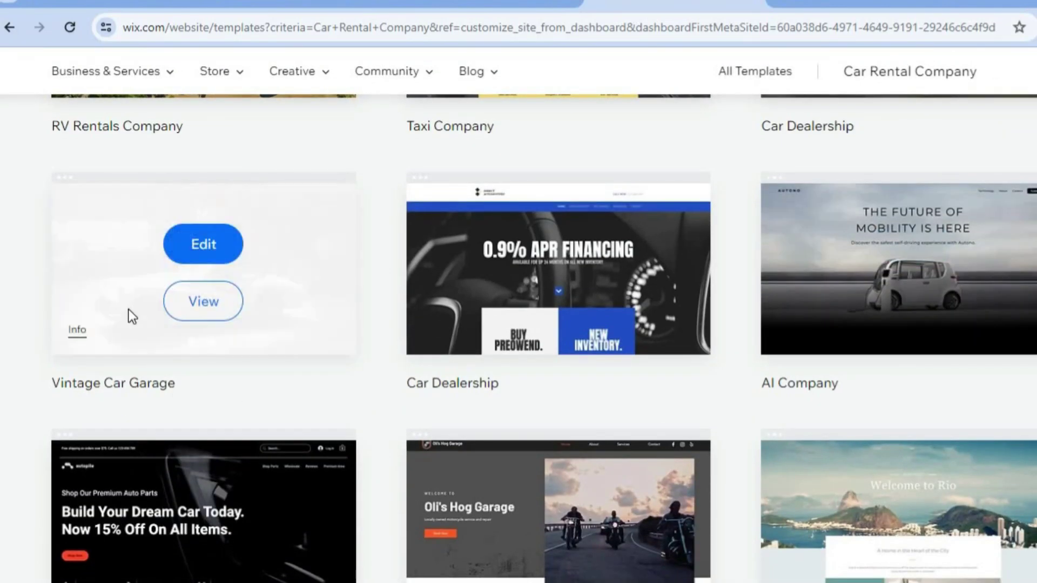
left_click(203, 244)
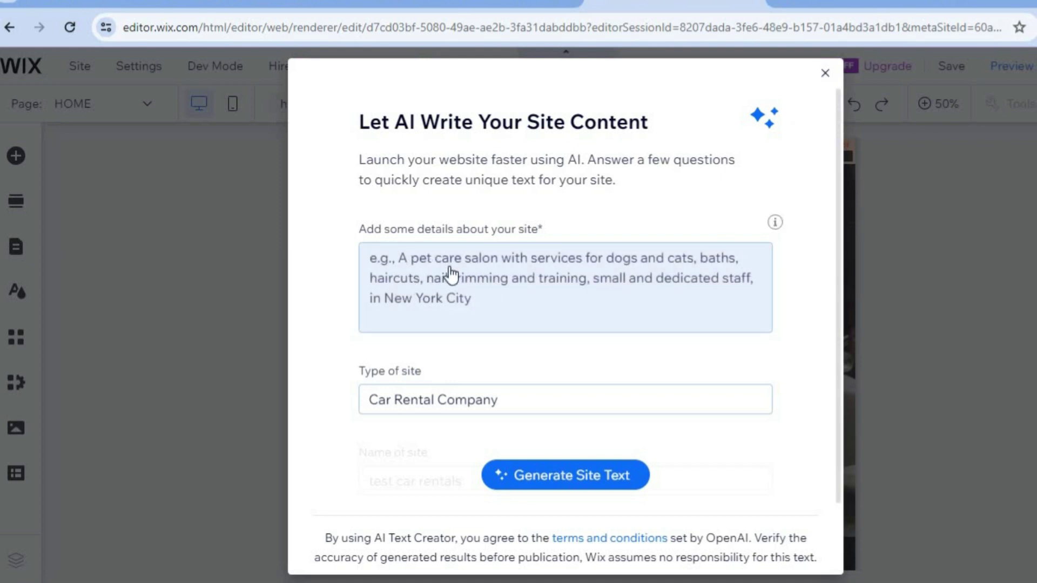
- Dismiss the AI site content writer without generating text and show the home page at 100% zoom
left_click(438, 267)
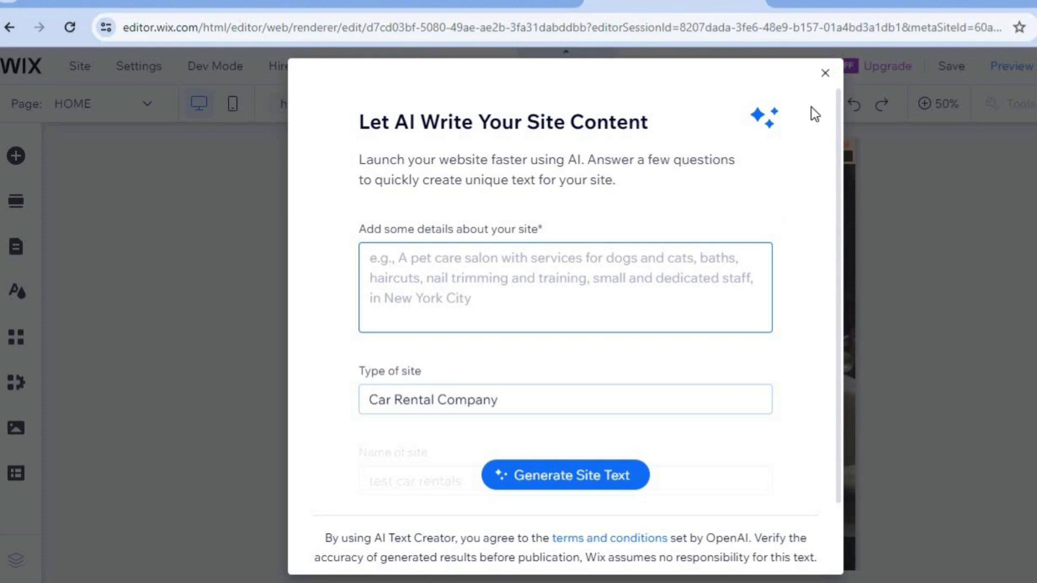
left_click(824, 75)
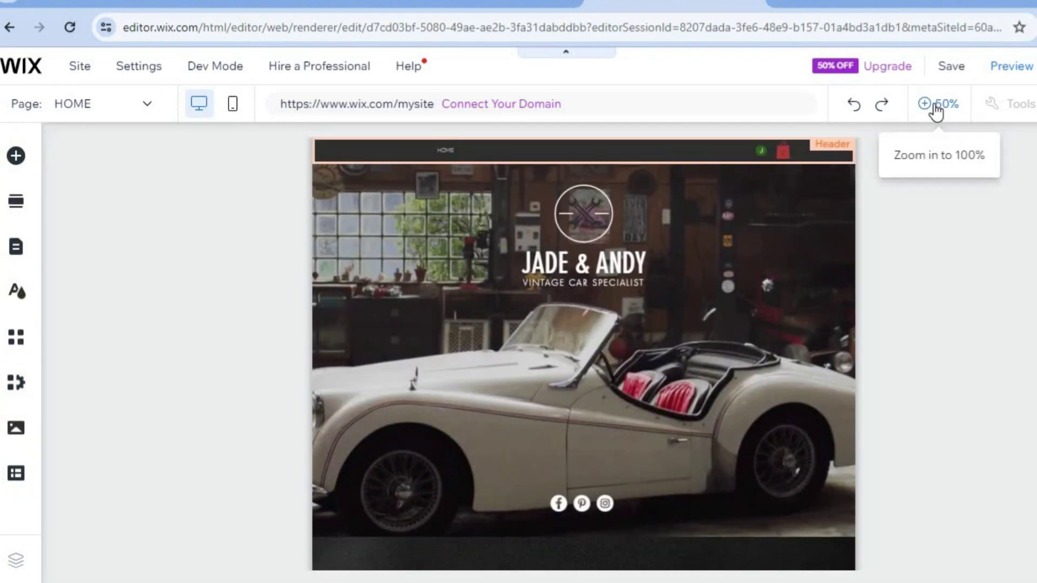
left_click(936, 108)
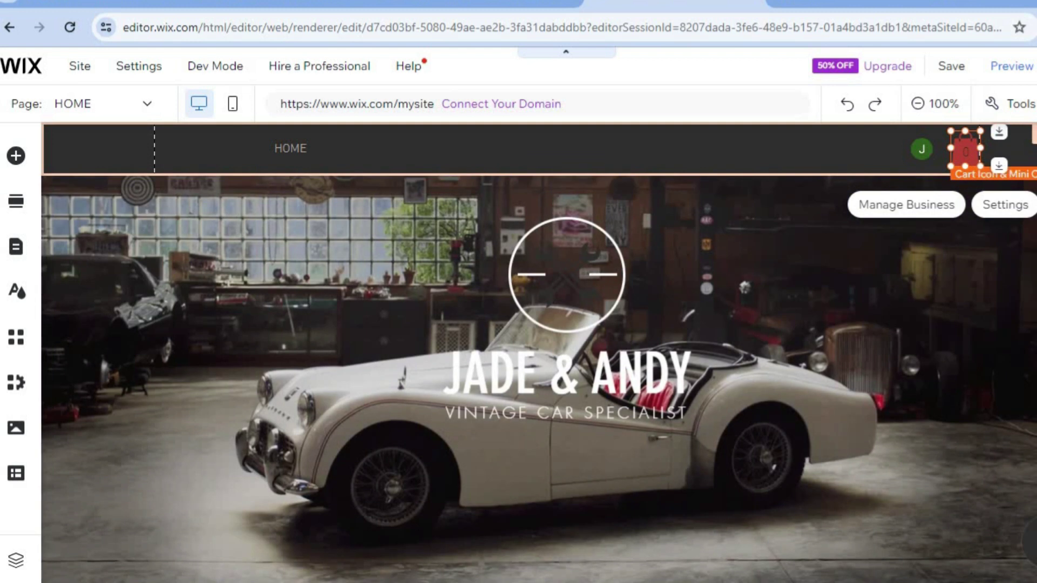
scroll(539, 351, "down", 1)
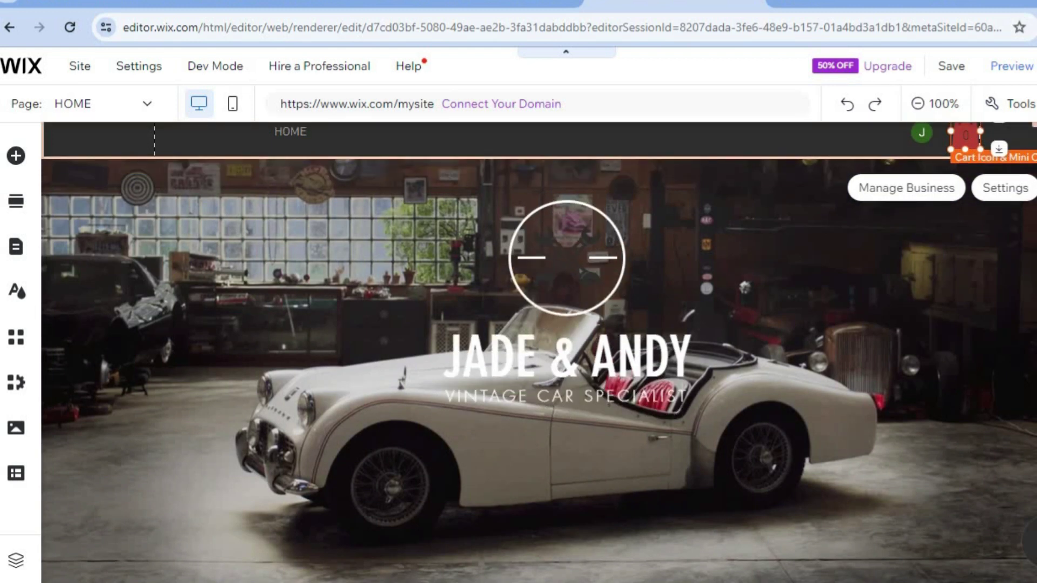
scroll(539, 351, "up", 1)
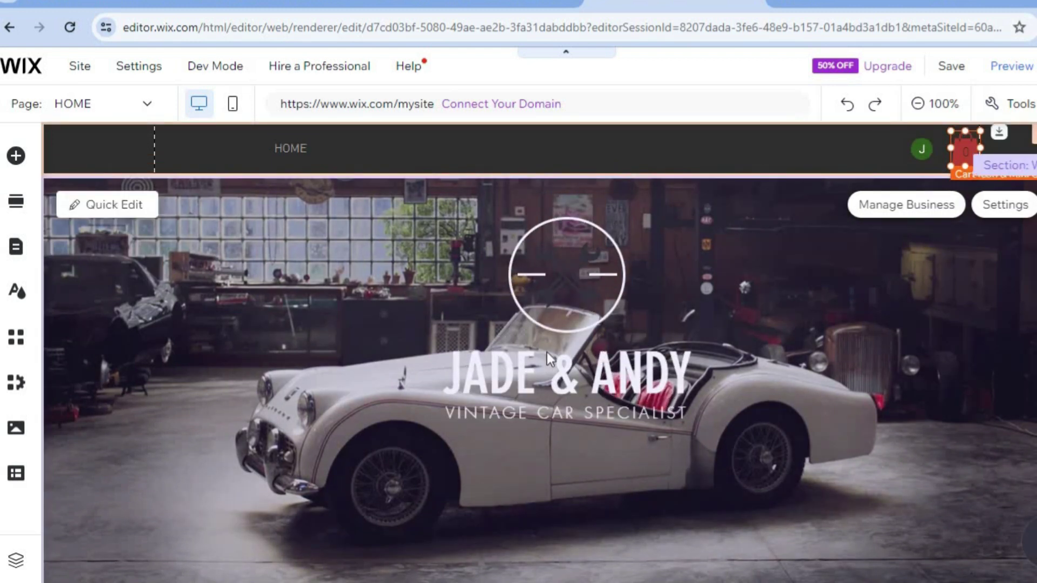
- Review the Quick Edit content options of the home page's Welcome section, including vector art, title, paragraph and social bar
left_click(128, 205)
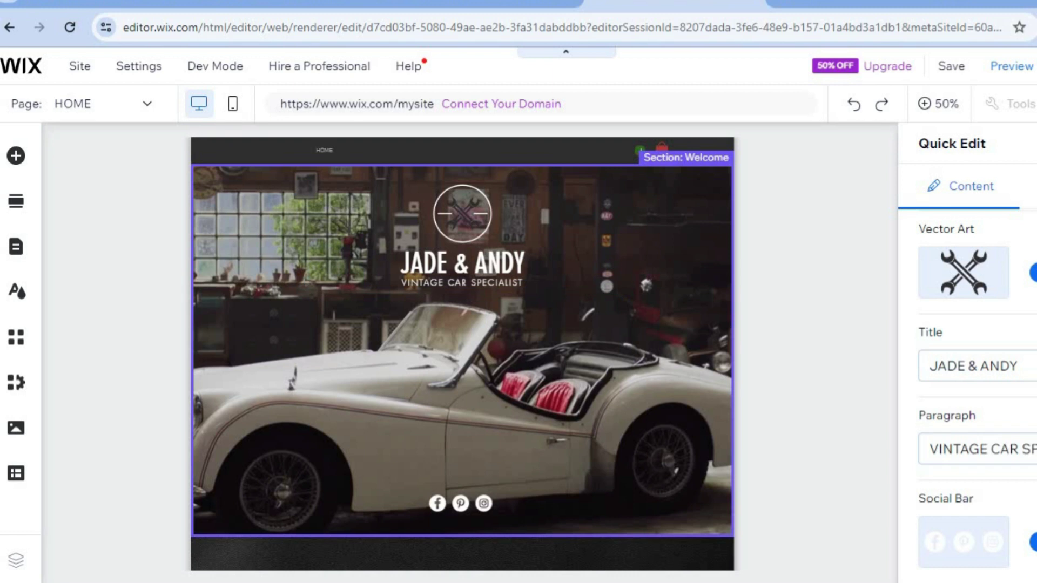
scroll(977, 392, "down", 1)
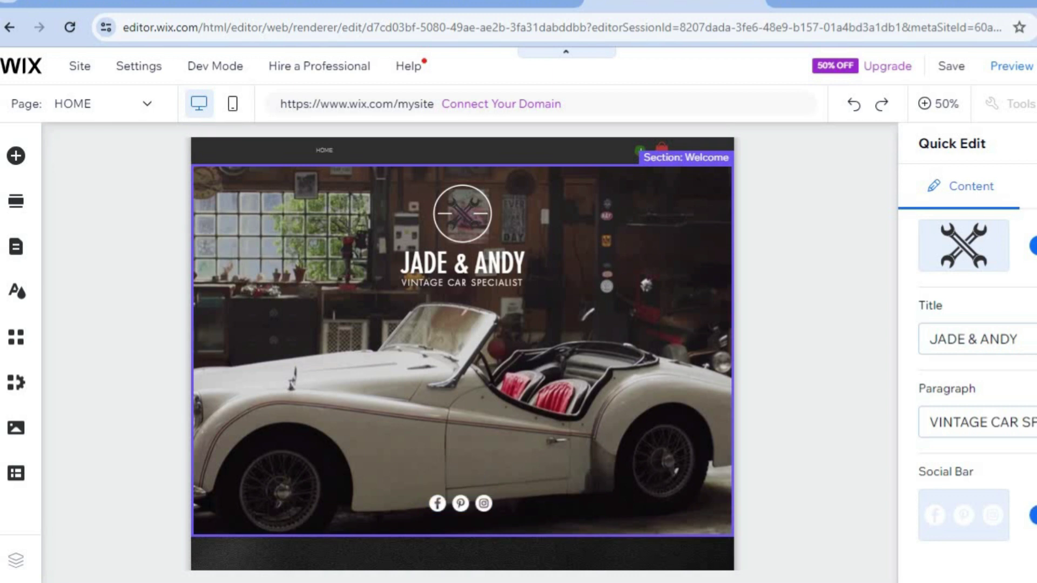
left_click(766, 338)
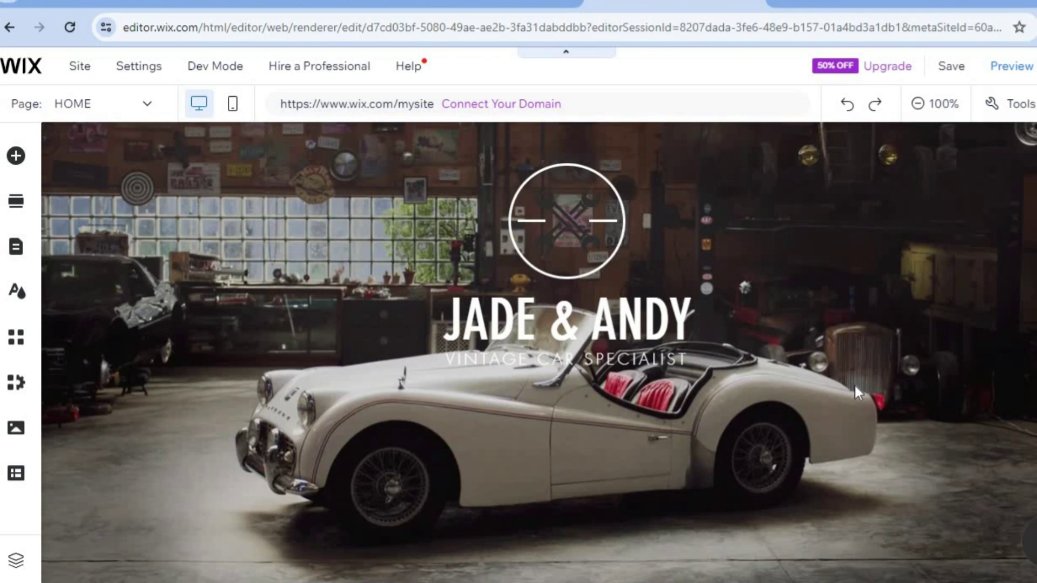
- Choose to use an image as the Welcome section's background and search Media from Wix for "cars"
mouse_move(854, 383)
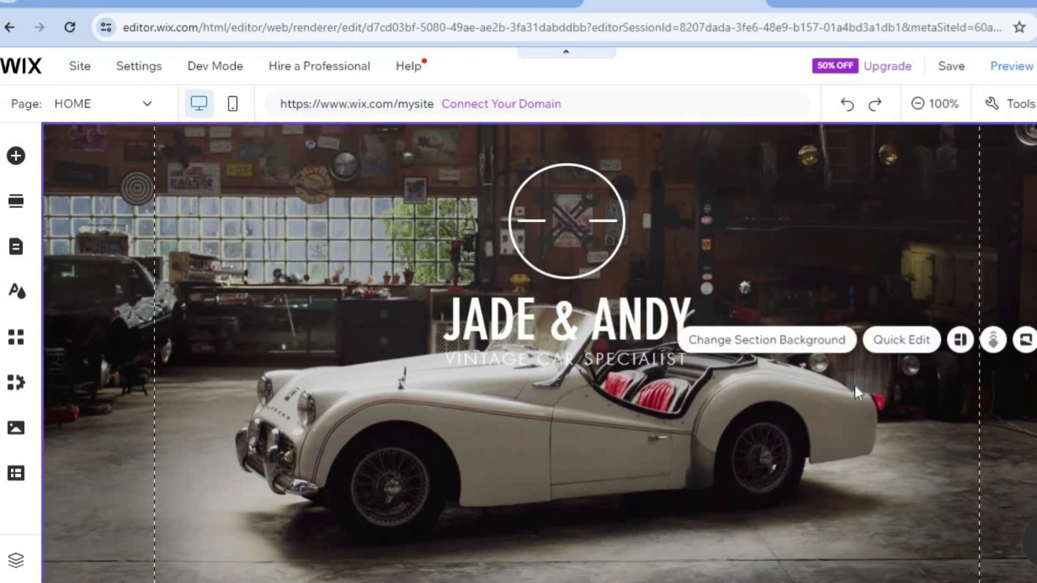
left_click(782, 341)
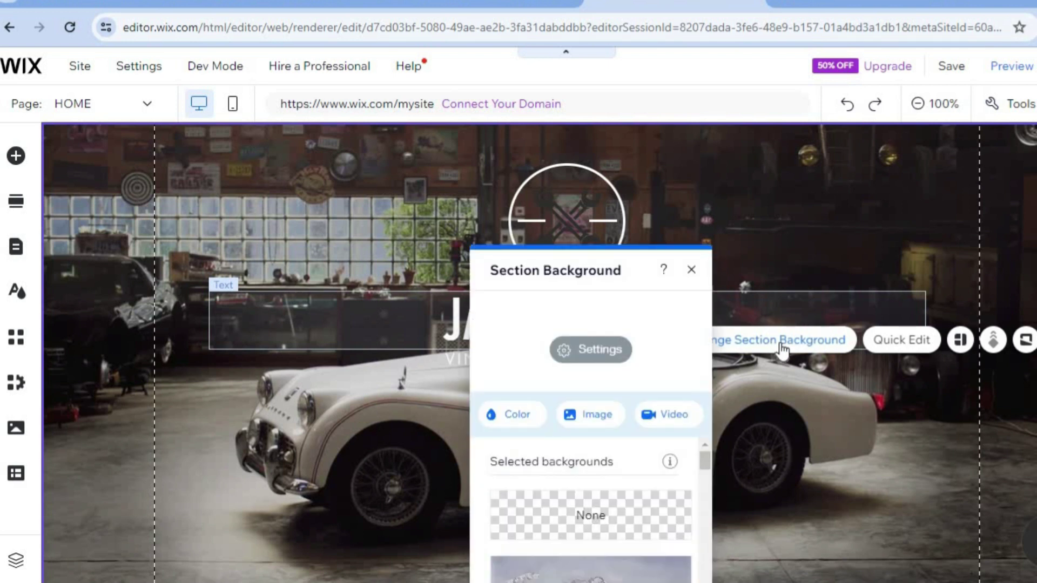
left_click(585, 430)
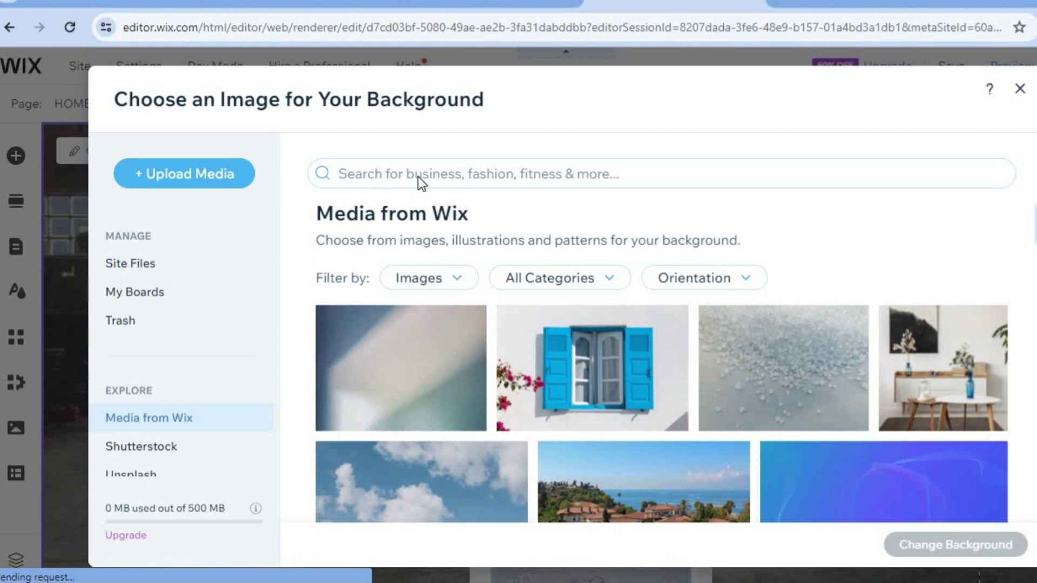
left_click(400, 173)
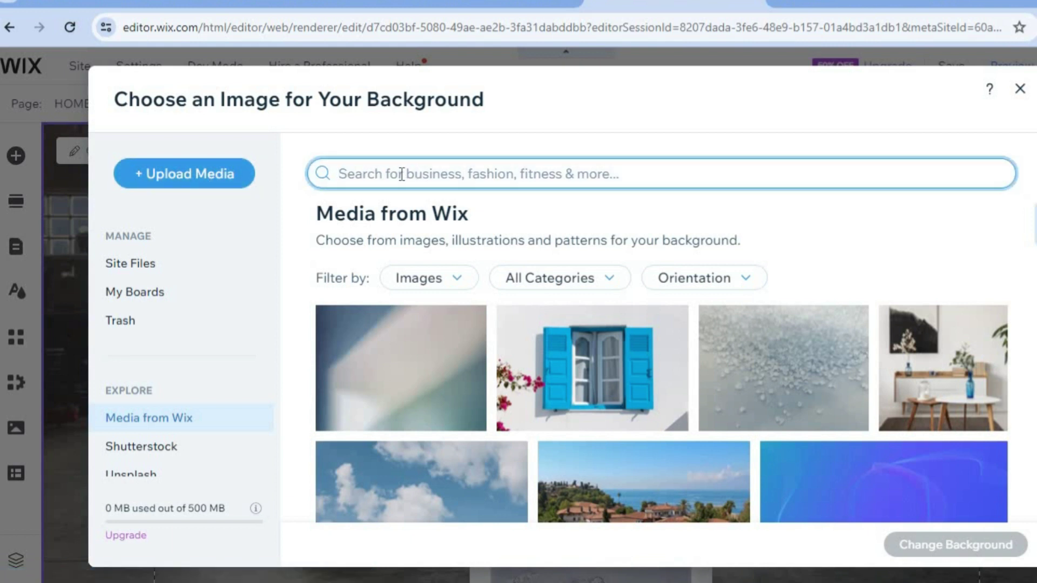
type("cars")
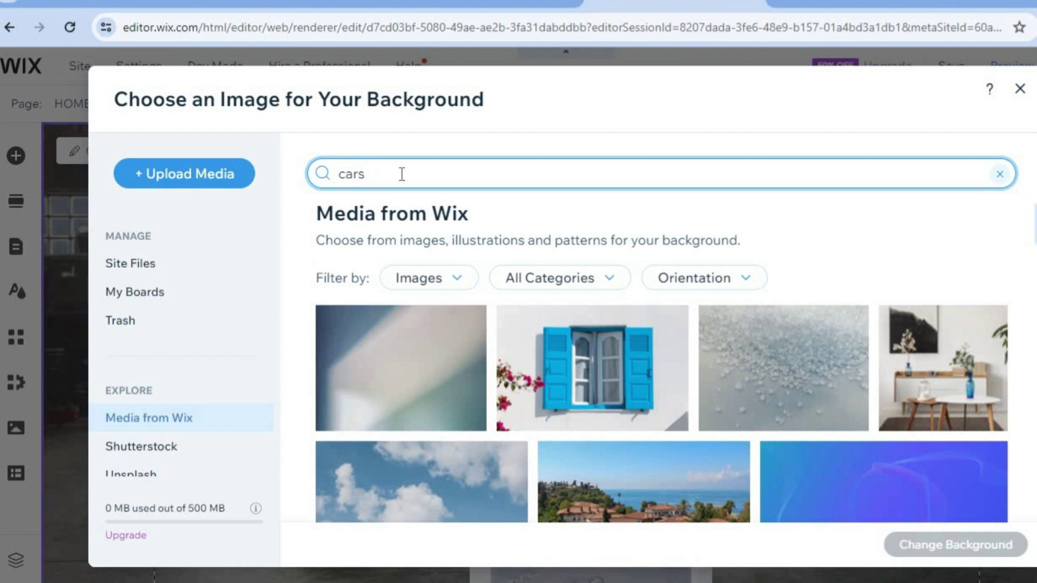
key("Return")
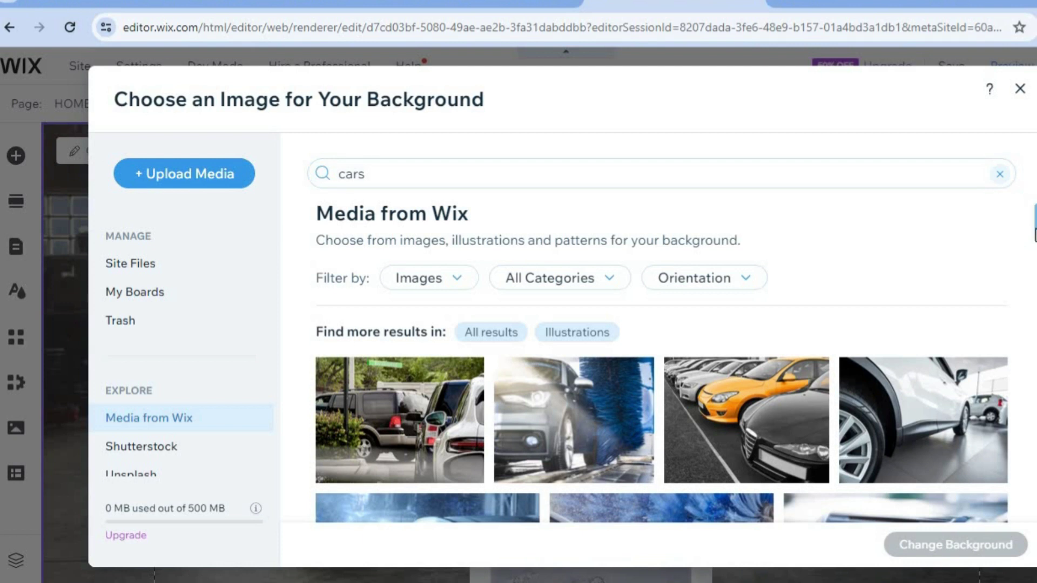
- Apply the Car Lot image as the Welcome section's background and close the background settings
scroll(1034, 235, "down", 2)
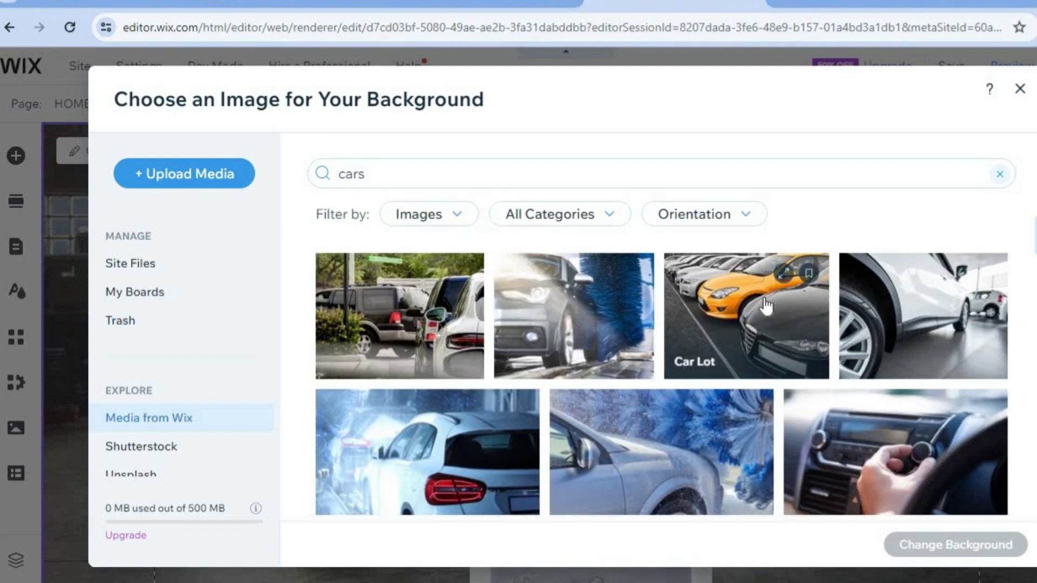
left_click(766, 306)
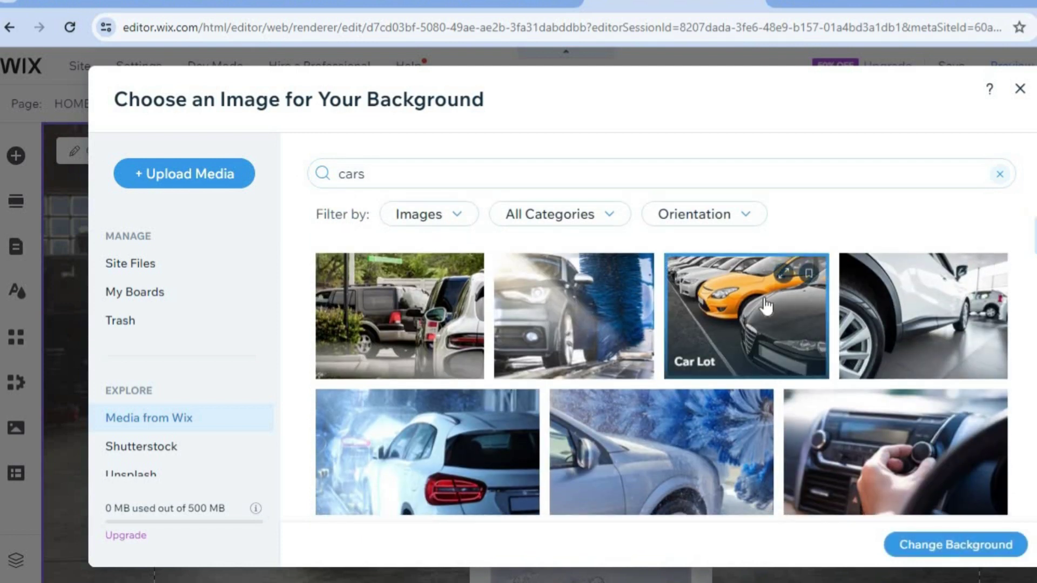
left_click(962, 543)
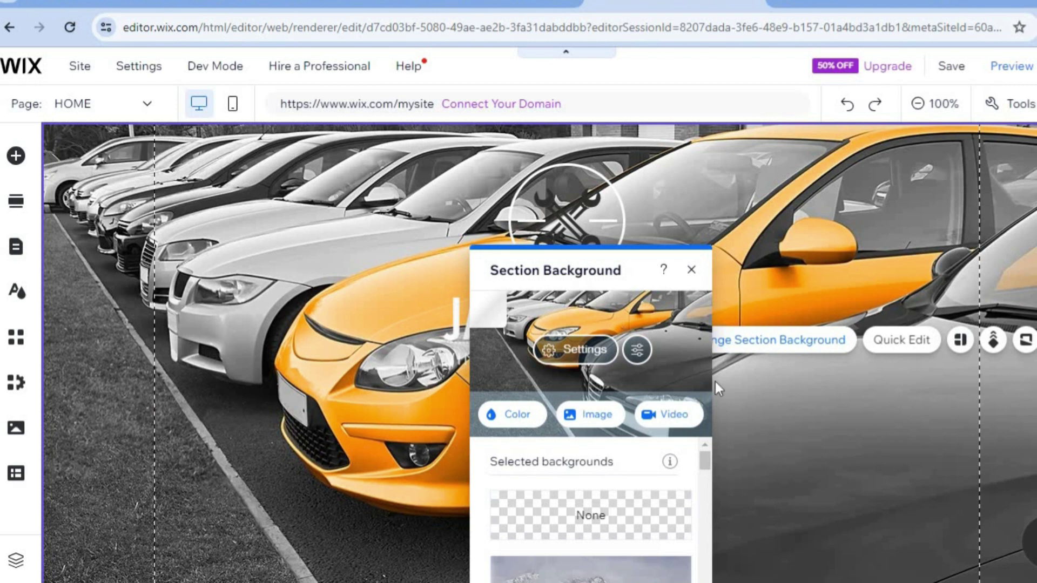
left_click(692, 271)
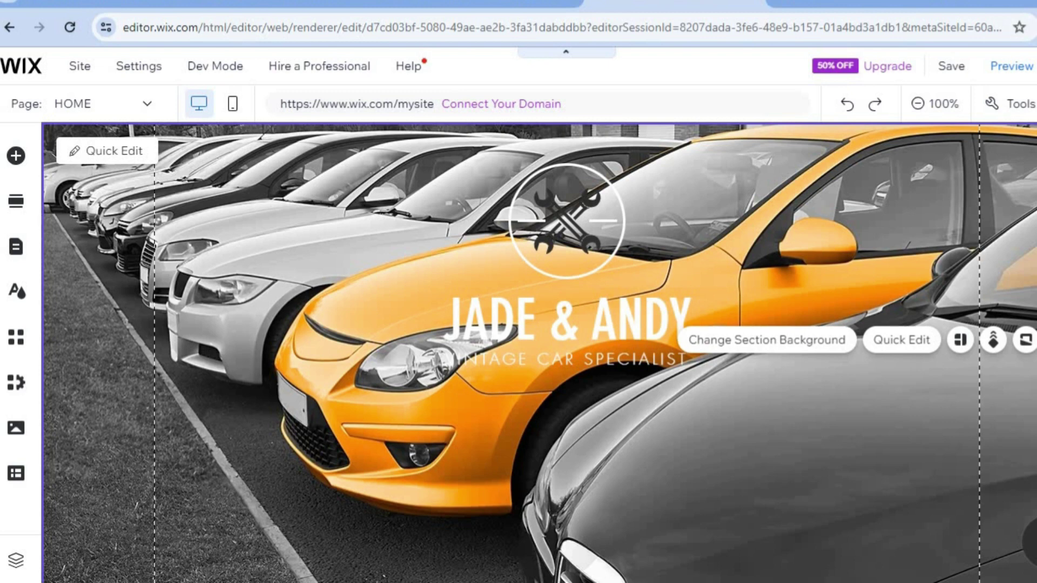
- Examine the Services section and its Quick Edit options for backgrounds, titles, vector art and paragraphs
scroll(540, 351, "down", 10)
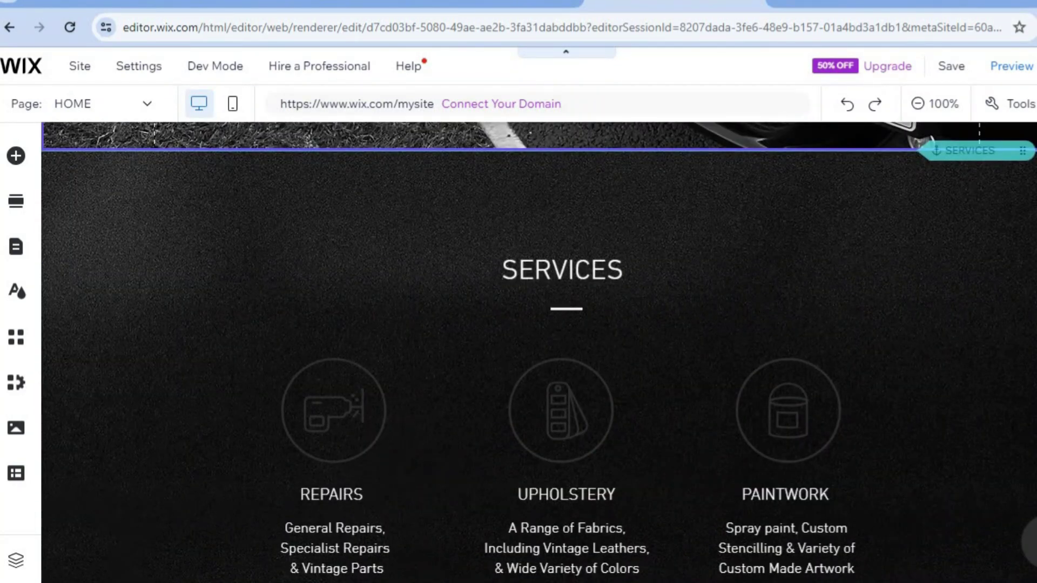
scroll(540, 351, "down", 5)
scroll(540, 351, "up", 4)
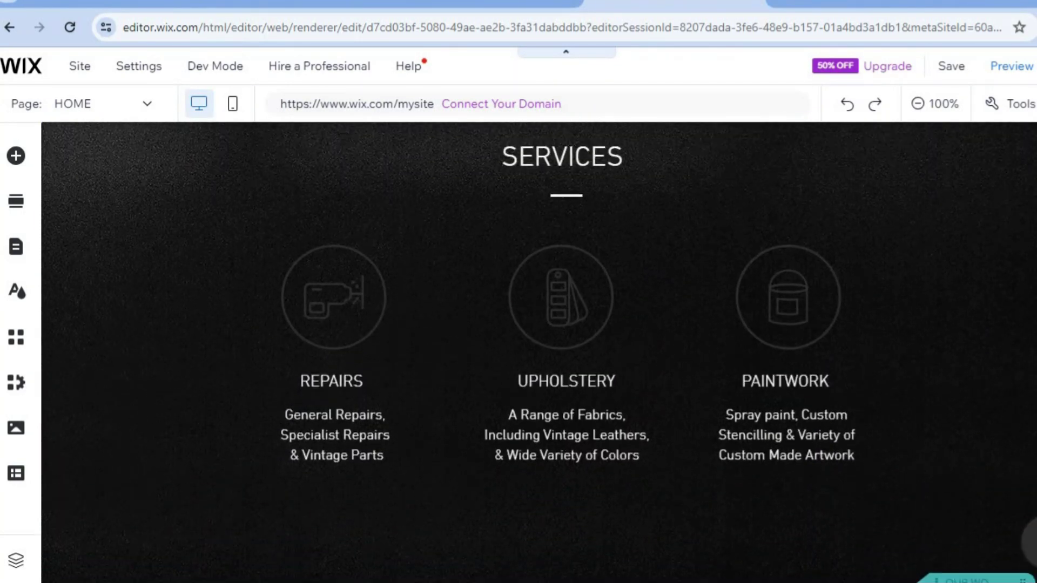
left_click(719, 313)
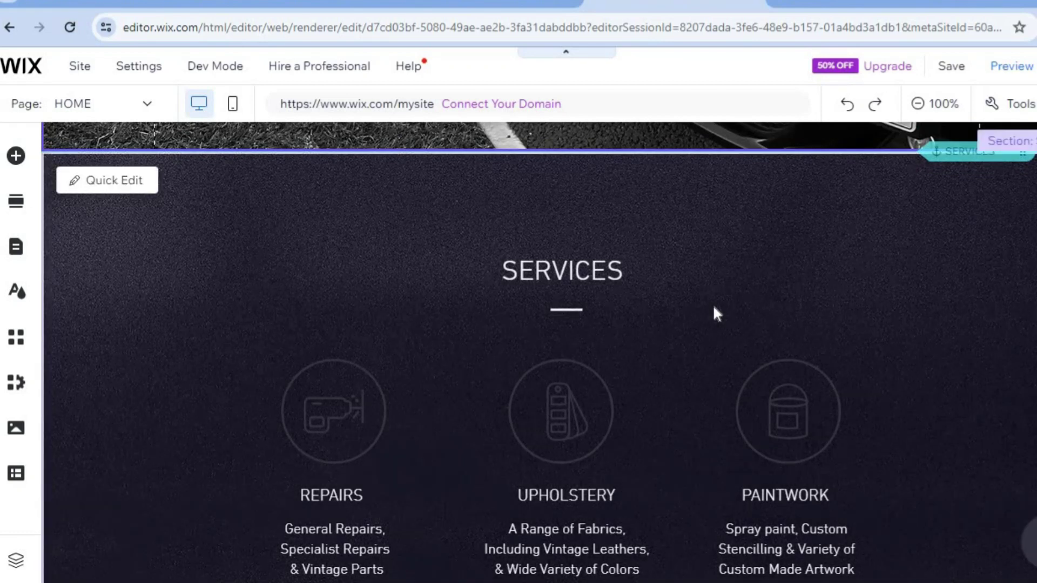
left_click(108, 184)
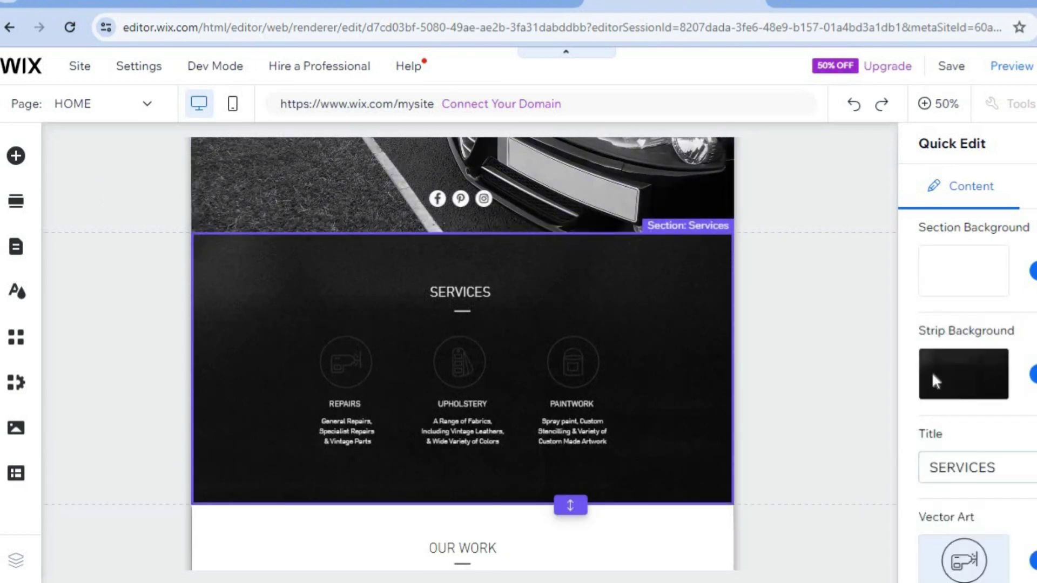
scroll(986, 372, "down", 4)
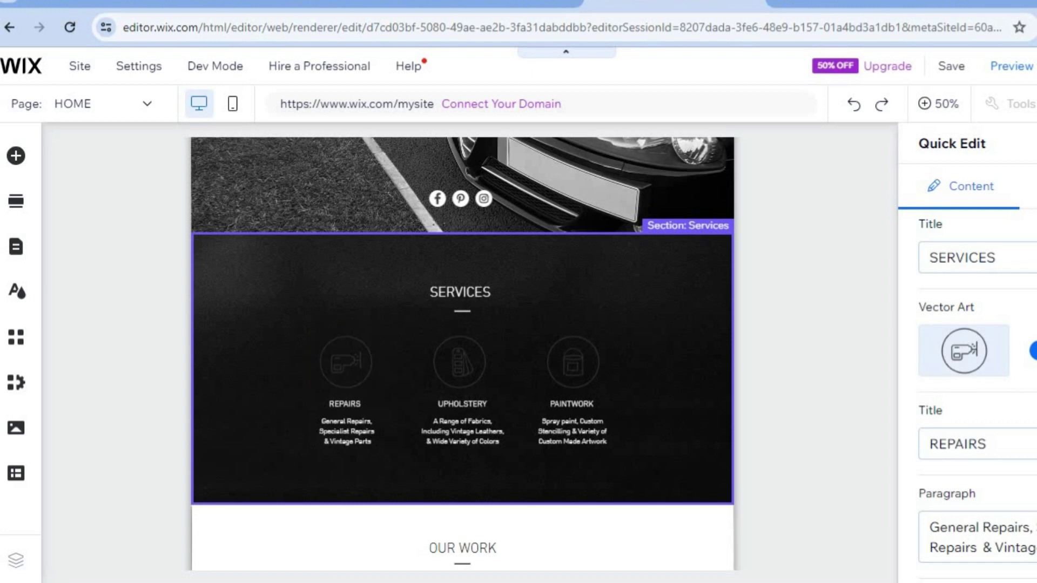
scroll(967, 378, "down", 3)
scroll(966, 378, "up", 7)
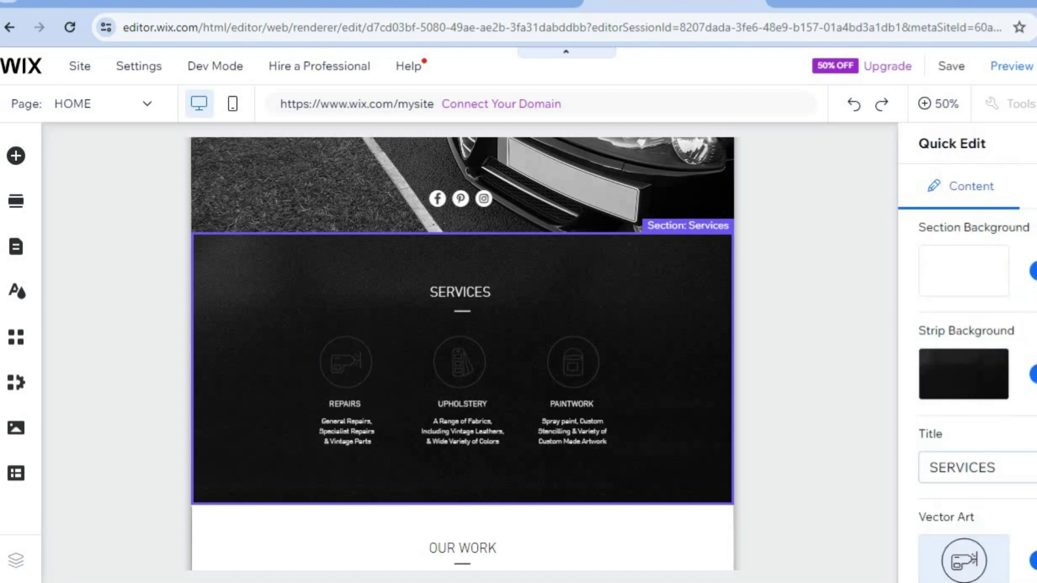
left_click(796, 312)
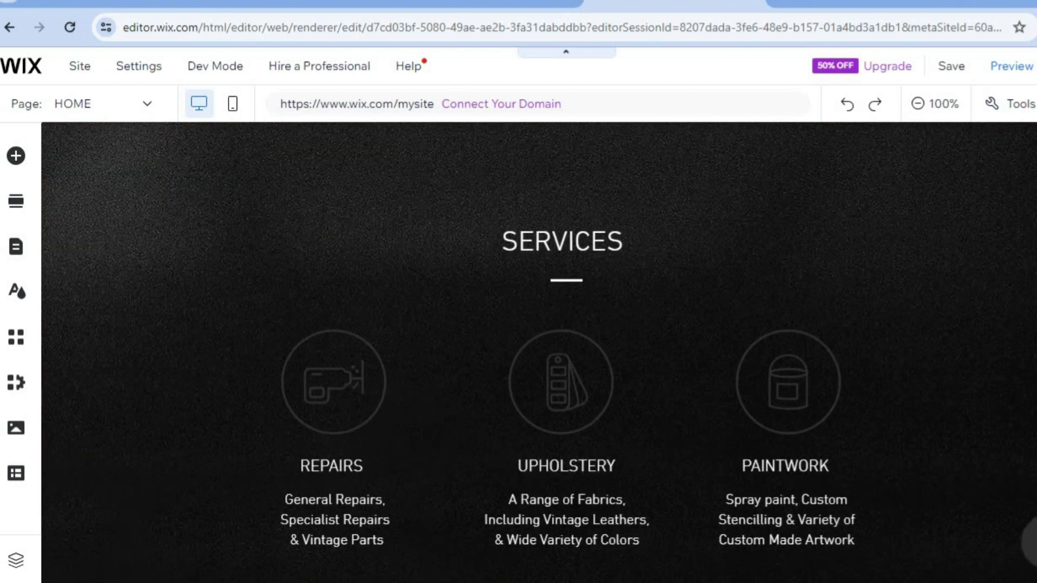
- Delete the Services section from the home page
scroll(715, 360, "up", 3)
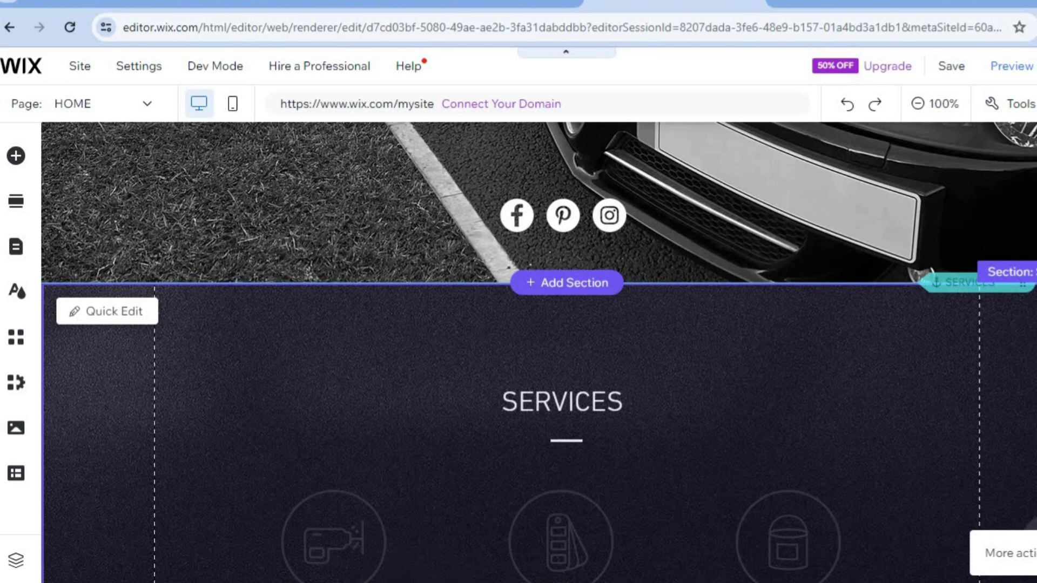
left_click(1029, 522)
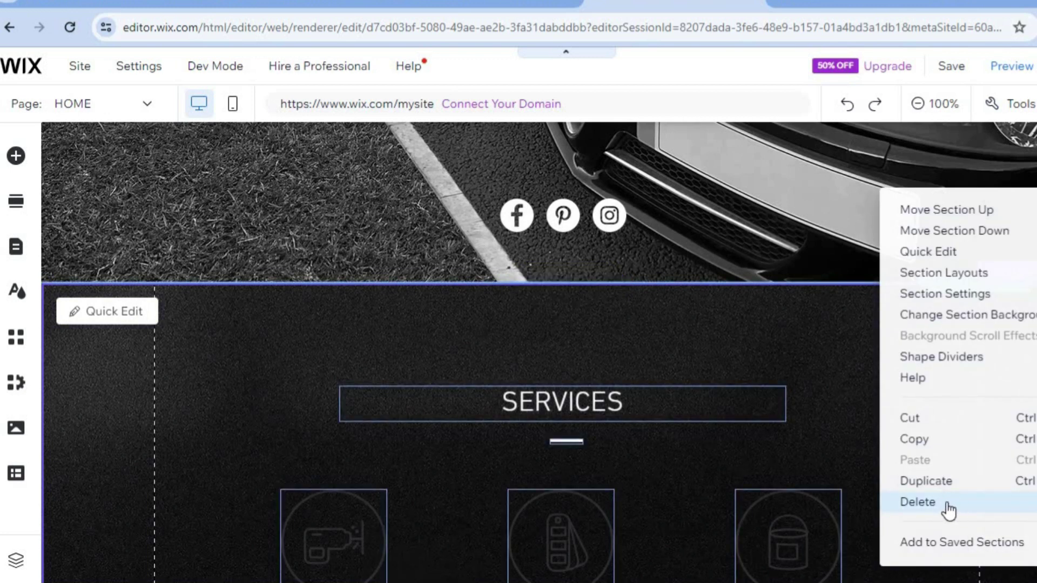
left_click(949, 510)
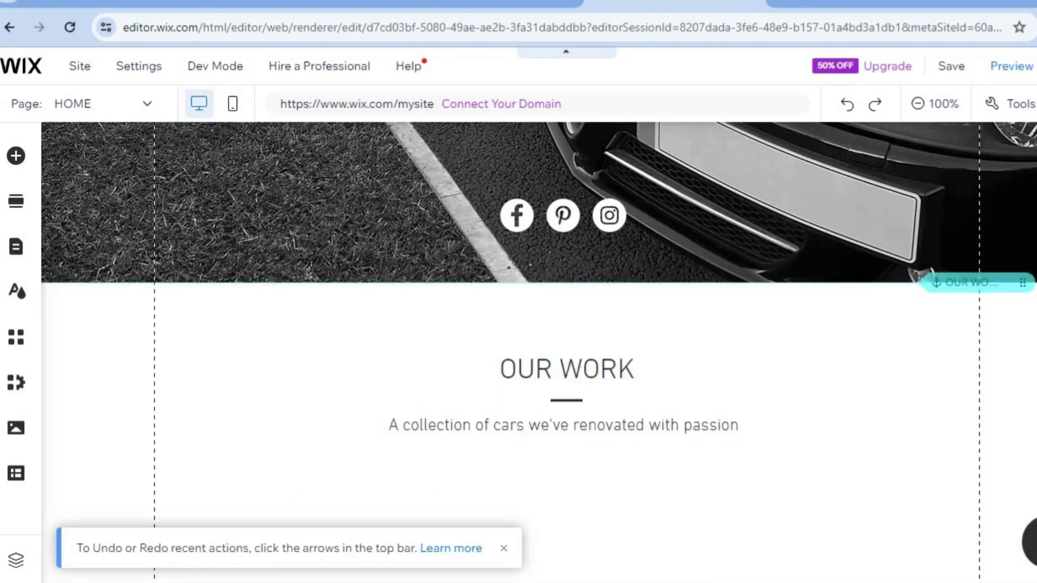
- Switch to the BOOK ONLINE page under Bookings Pages and open the management of its services
scroll(540, 351, "down", 4)
scroll(540, 351, "up", 4)
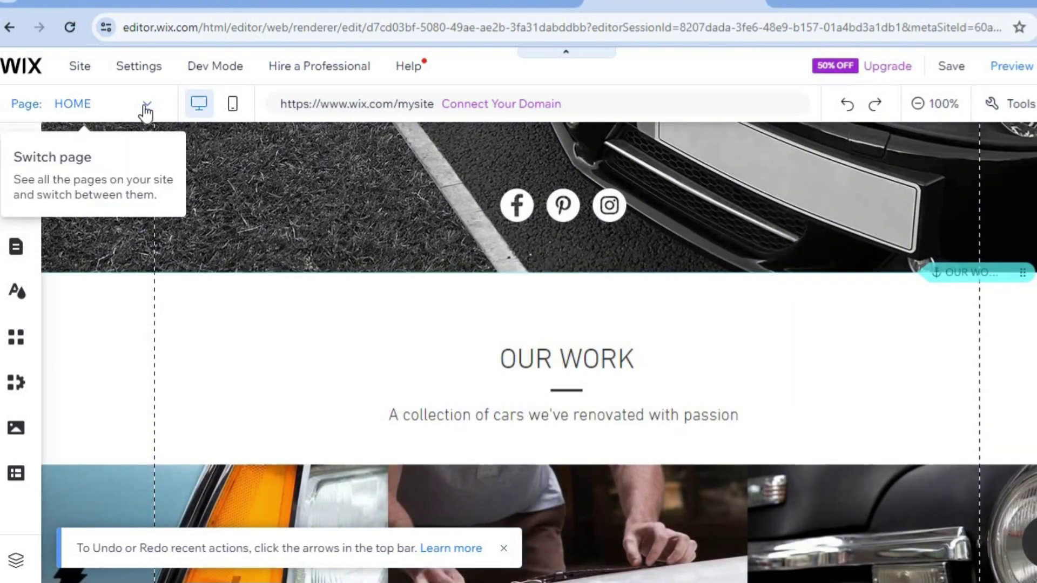
left_click(146, 108)
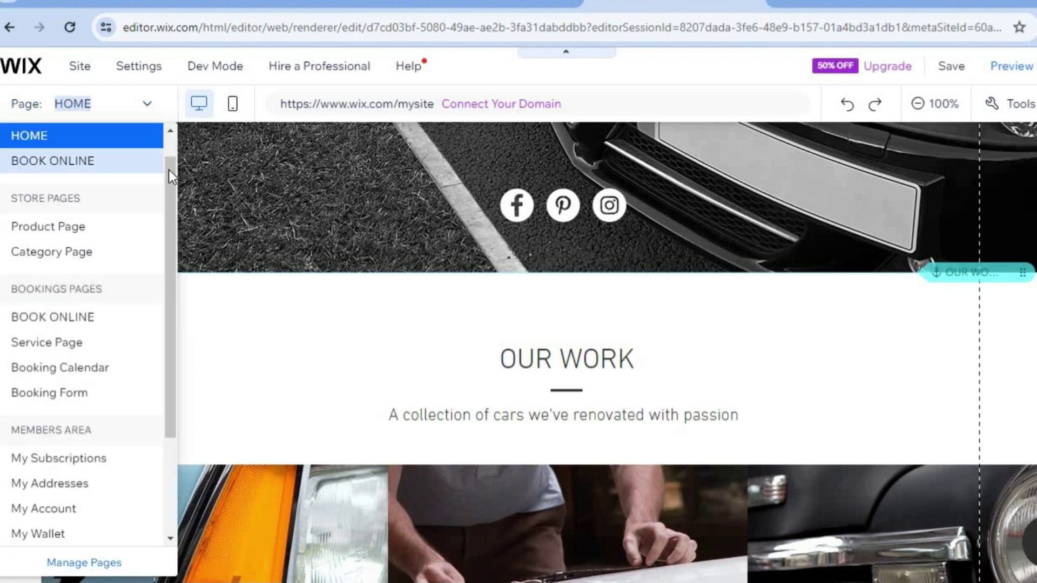
left_click_drag(168, 172, 168, 192)
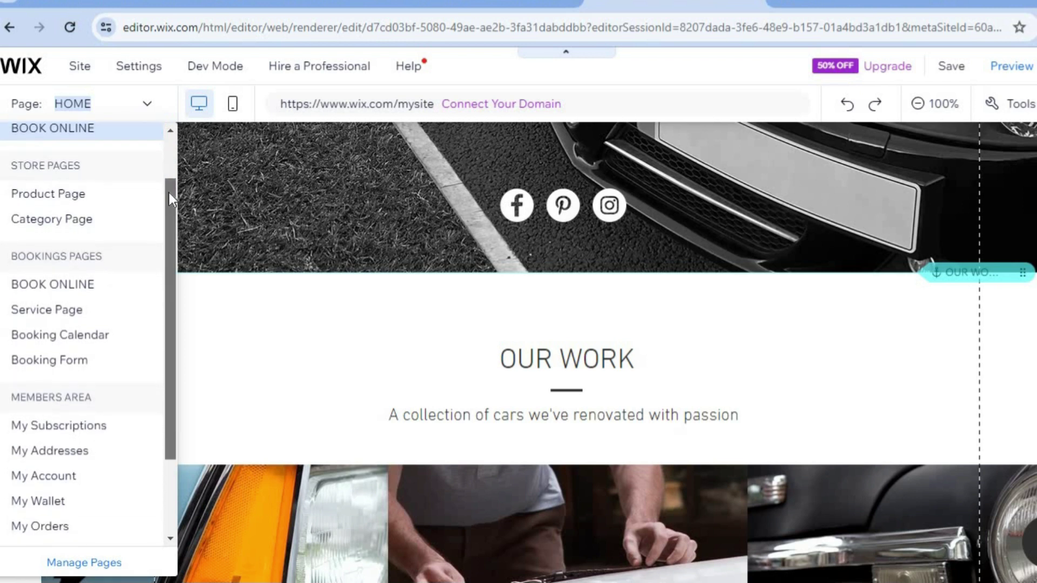
left_click(88, 284)
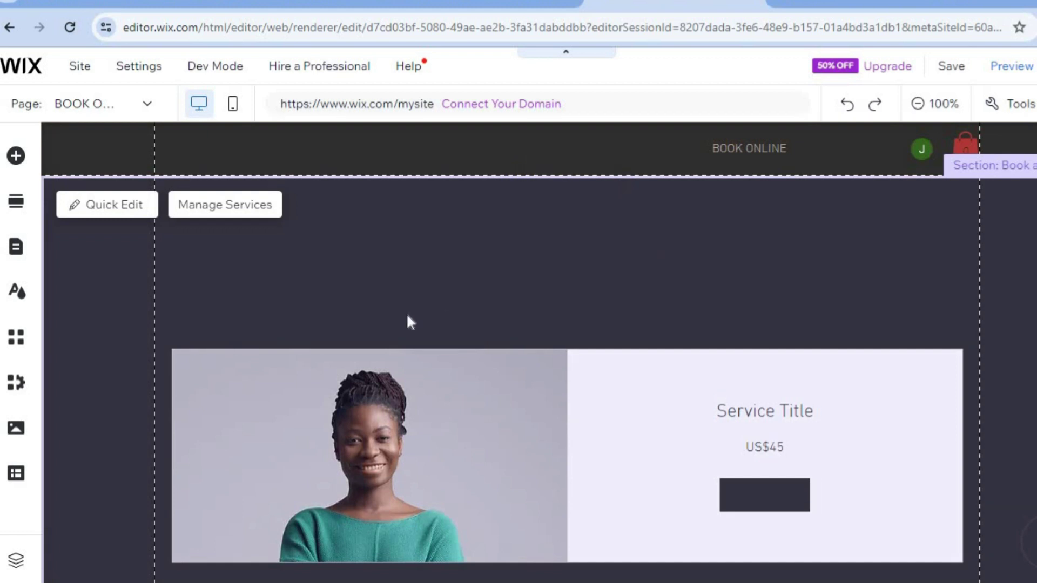
left_click(228, 210)
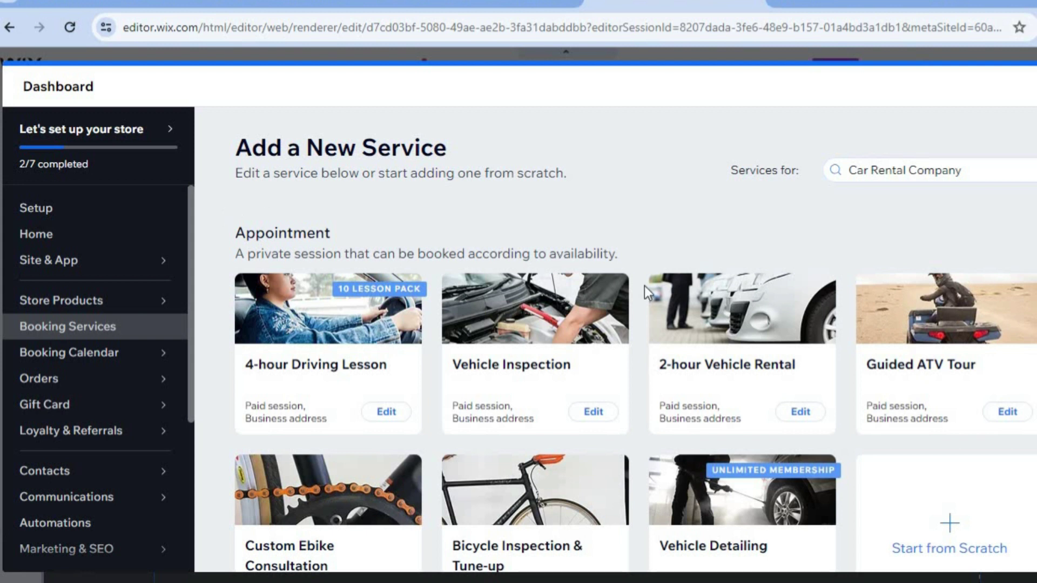
- Look through the suggested car rental services and start a new service from the 2-hour Vehicle Rental appointment template
scroll(635, 342, "down", 5)
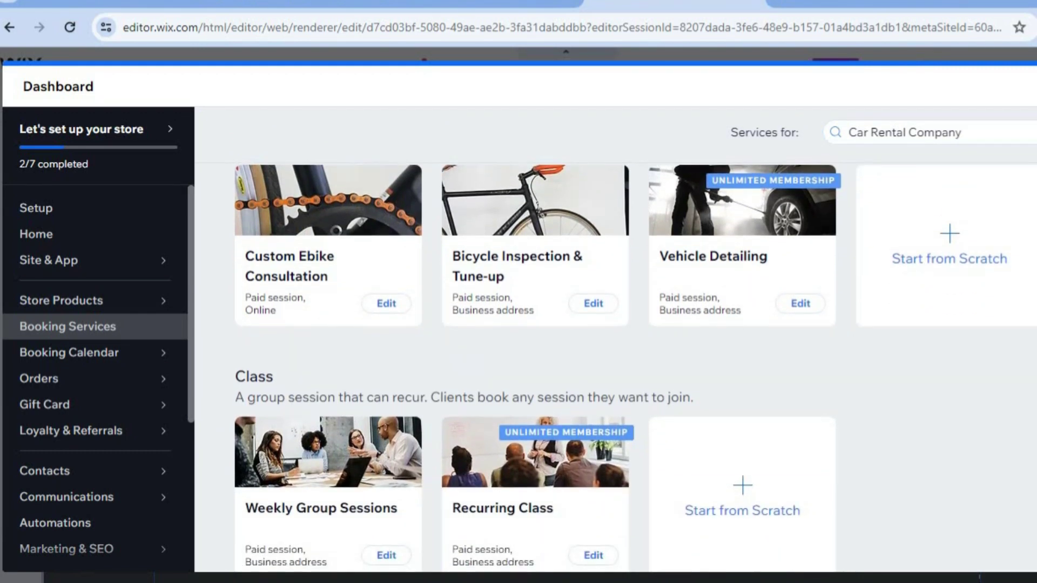
scroll(616, 367, "down", 2)
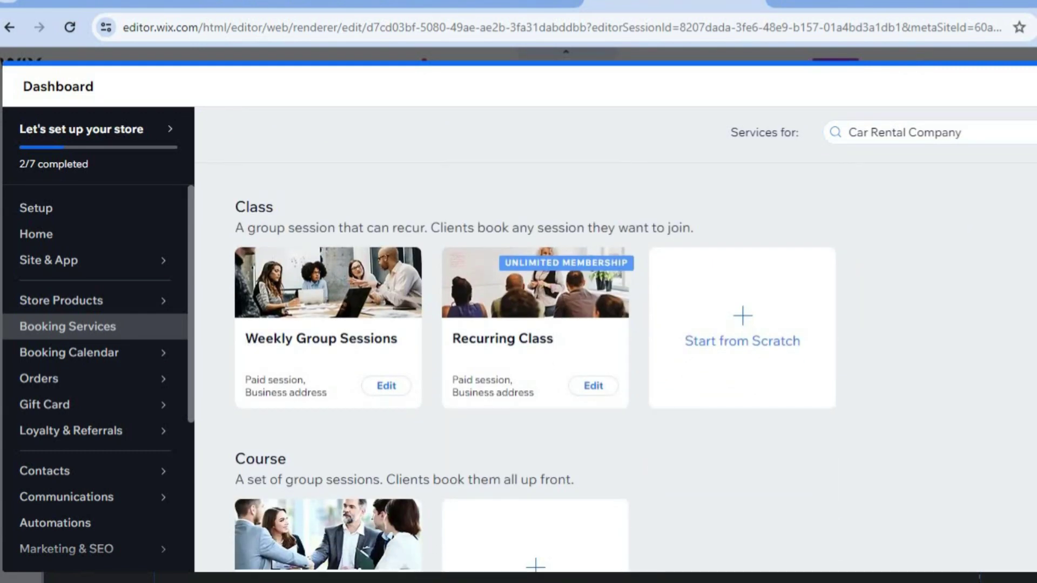
scroll(616, 368, "up", 7)
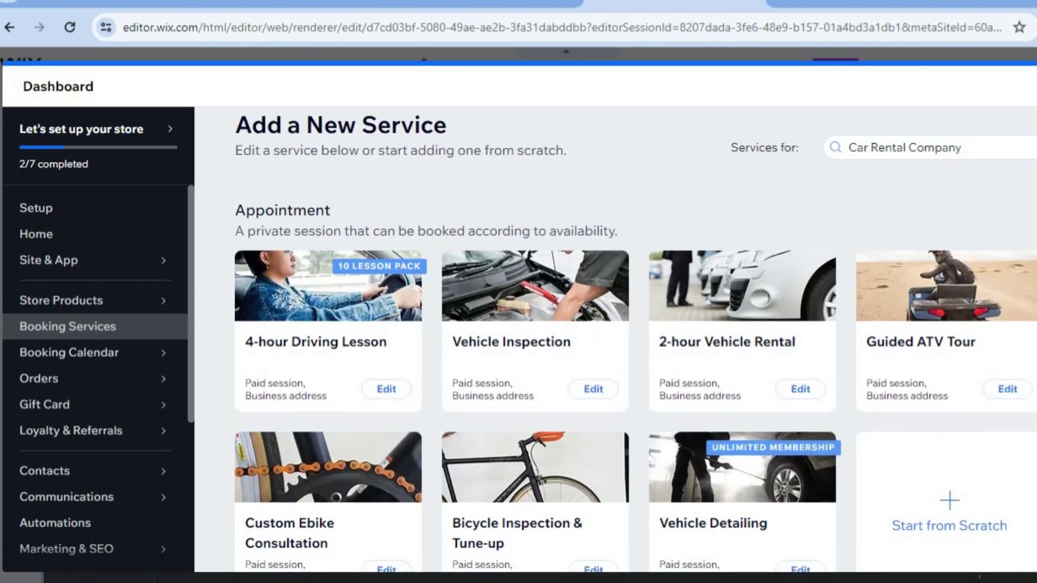
scroll(775, 357, "down", 1)
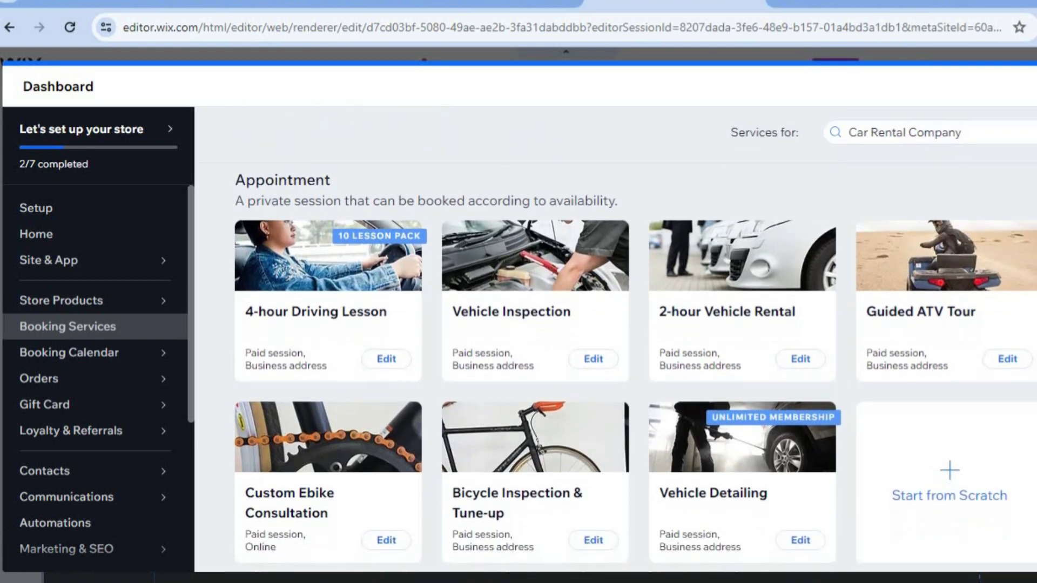
left_click(765, 298)
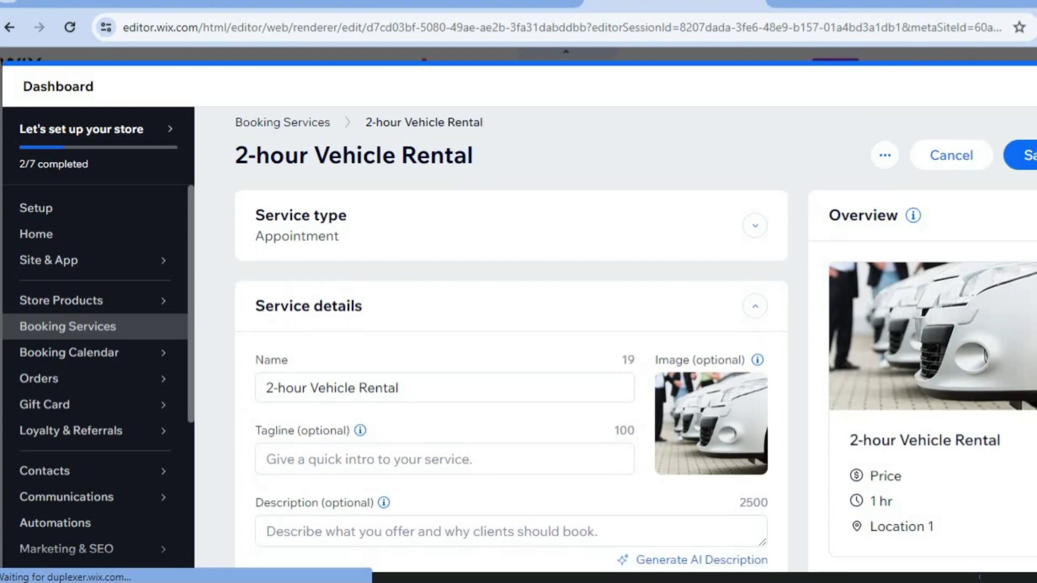
- Set the fixed price per session of the 2-hour Vehicle Rental service to J$100
scroll(512, 346, "down", 6)
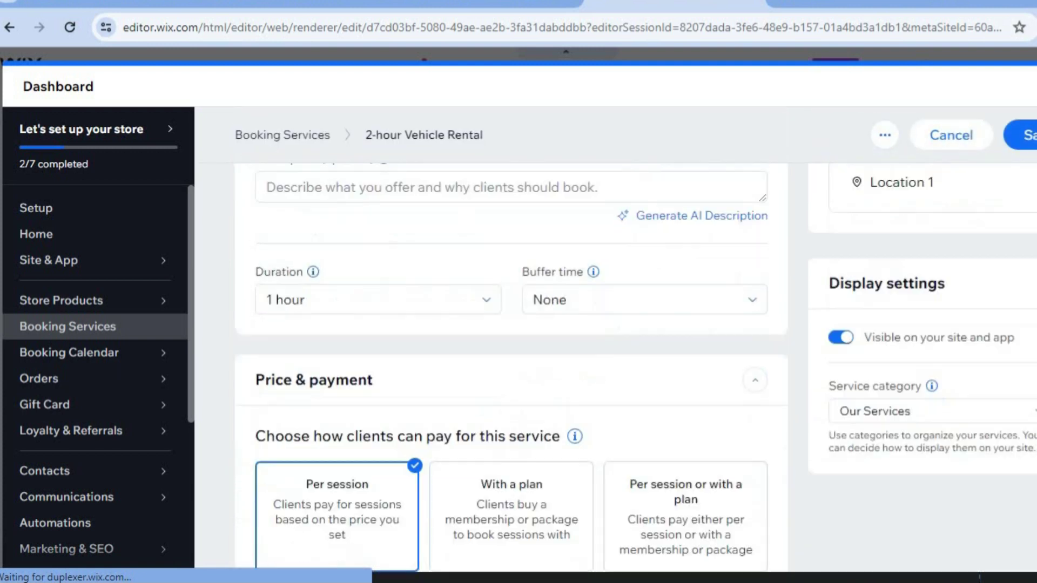
scroll(511, 368, "down", 7)
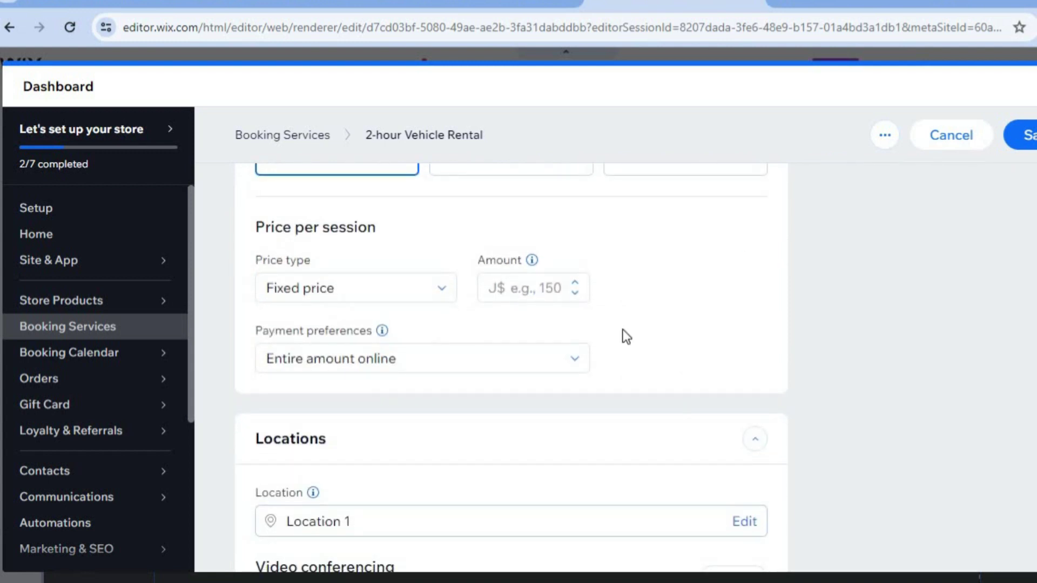
left_click(543, 293)
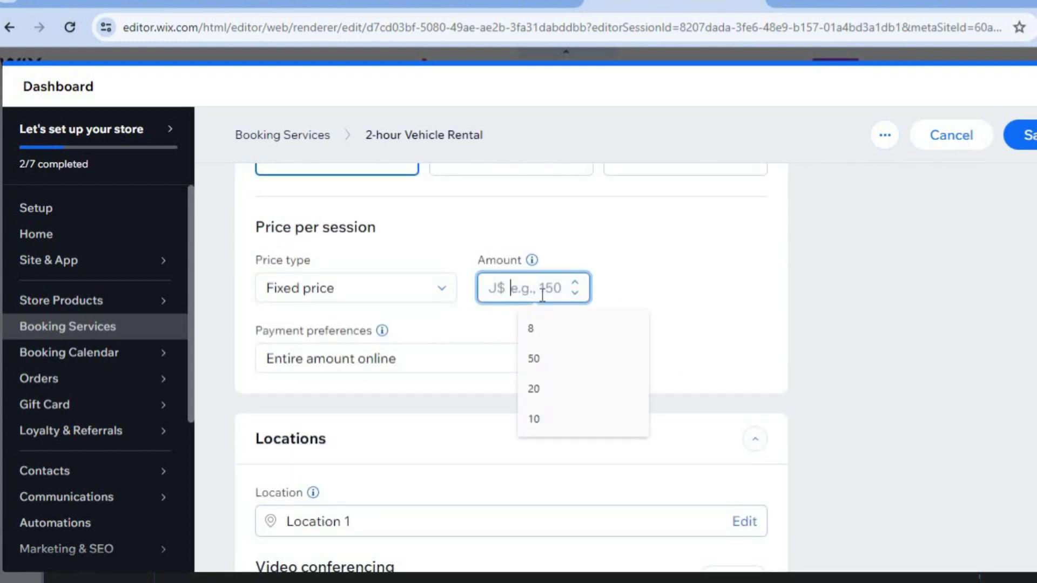
type("100")
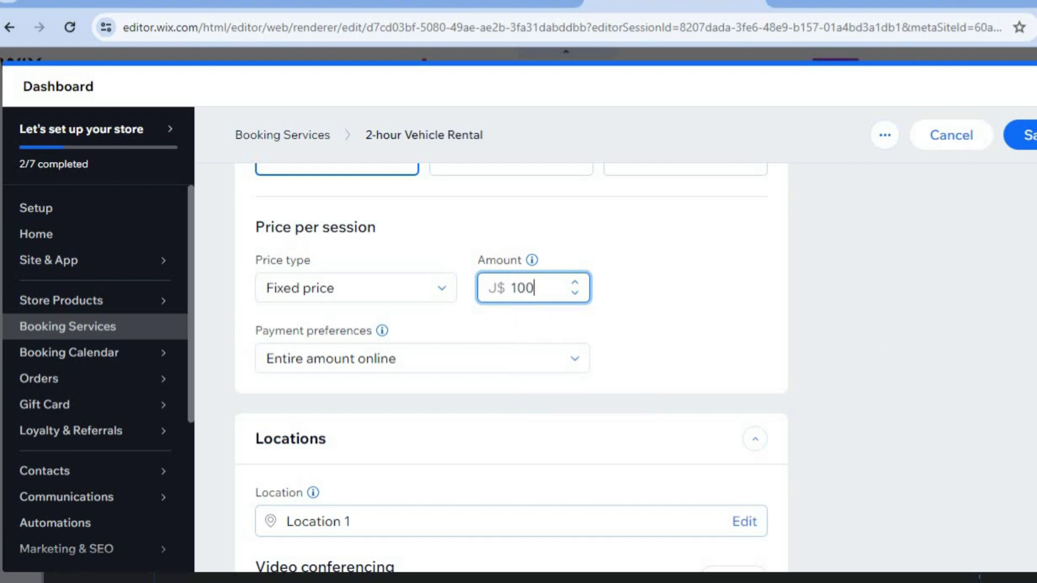
- Review the remaining settings of the 2-hour Vehicle Rental, then save the service and dismiss the premium plan upgrade offer
scroll(939, 358, "down", 2)
scroll(510, 367, "down", 3)
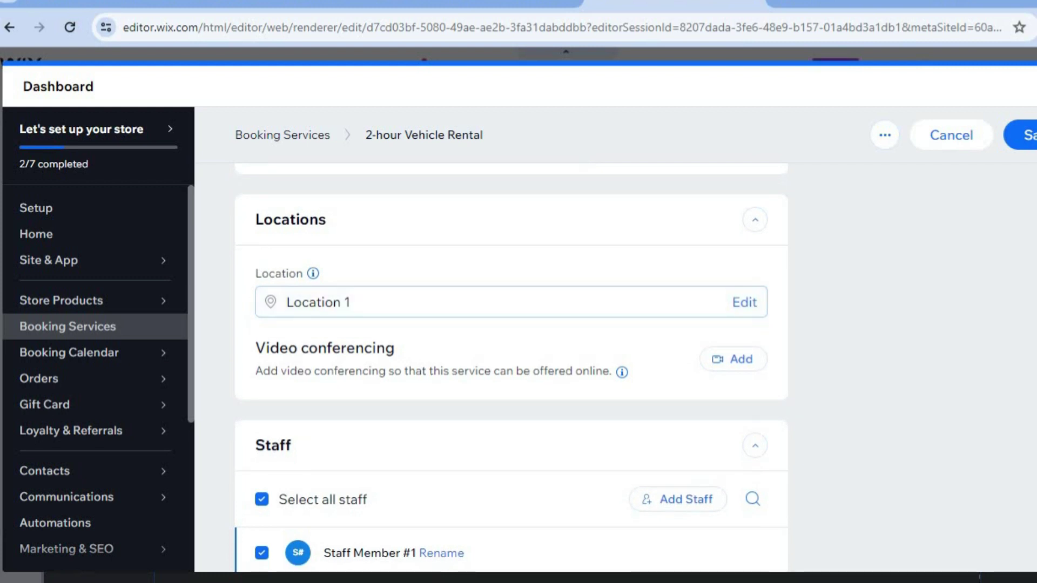
scroll(510, 368, "down", 7)
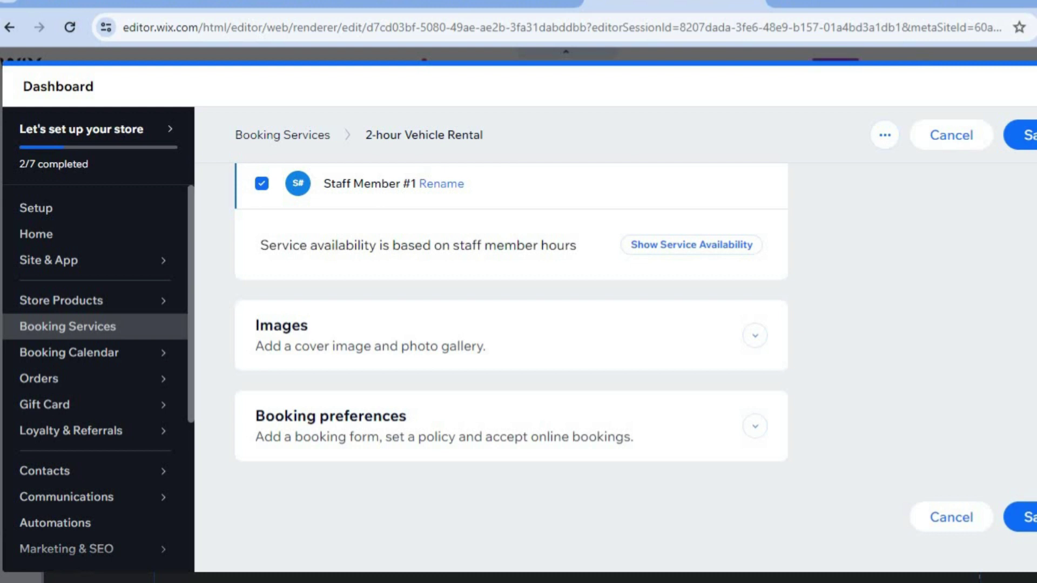
scroll(511, 367, "up", 8)
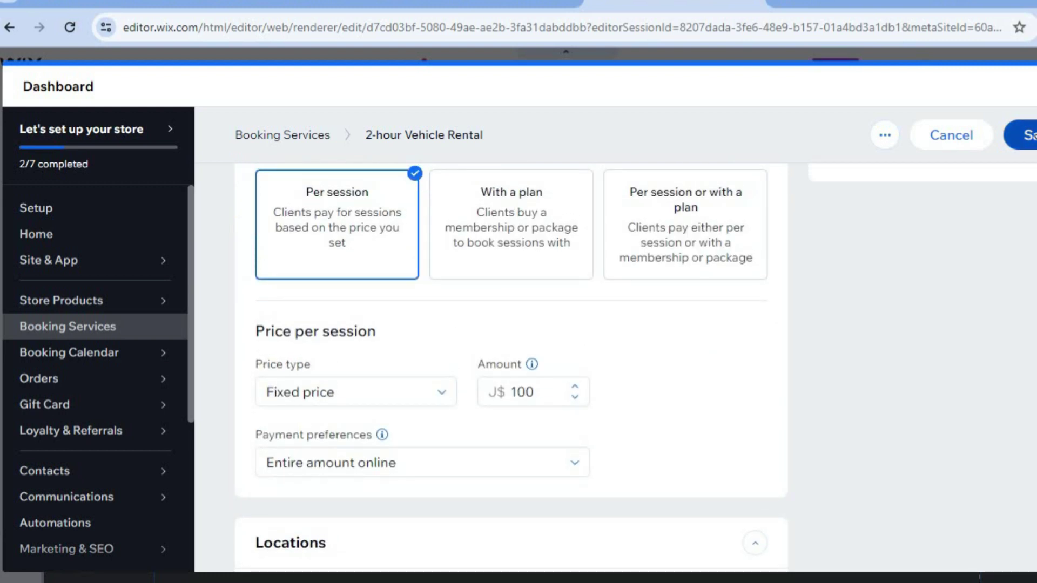
left_click(1031, 135)
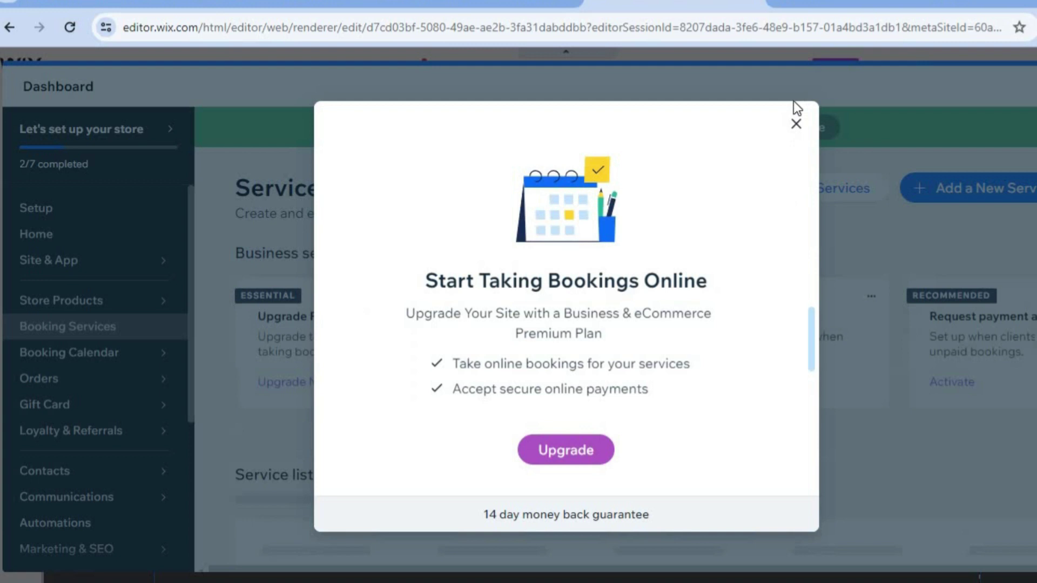
left_click(795, 125)
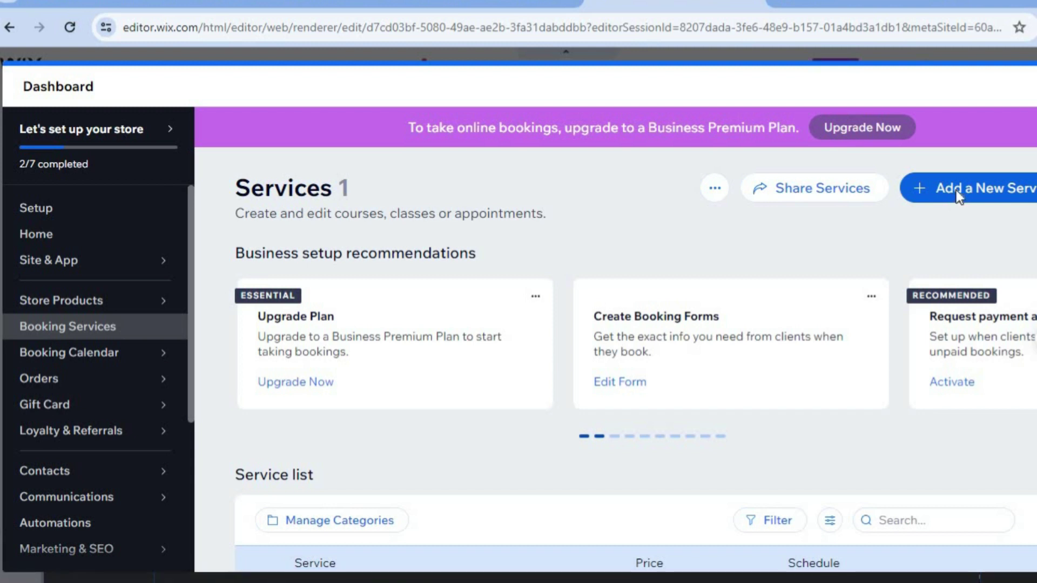
- Add another new service based on the 2-hour Vehicle Rental appointment template
left_click(956, 190)
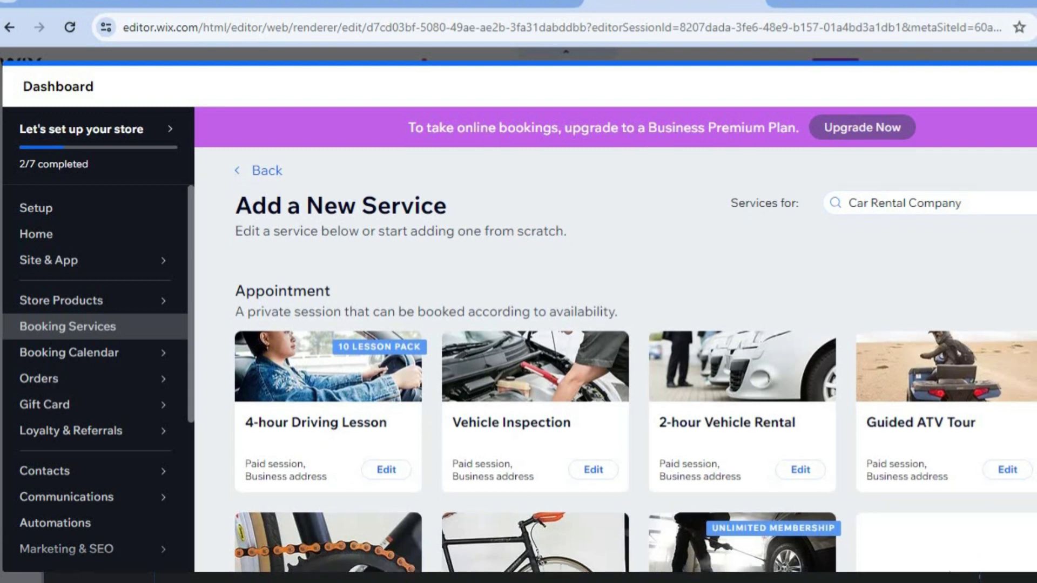
scroll(748, 341, "down", 2)
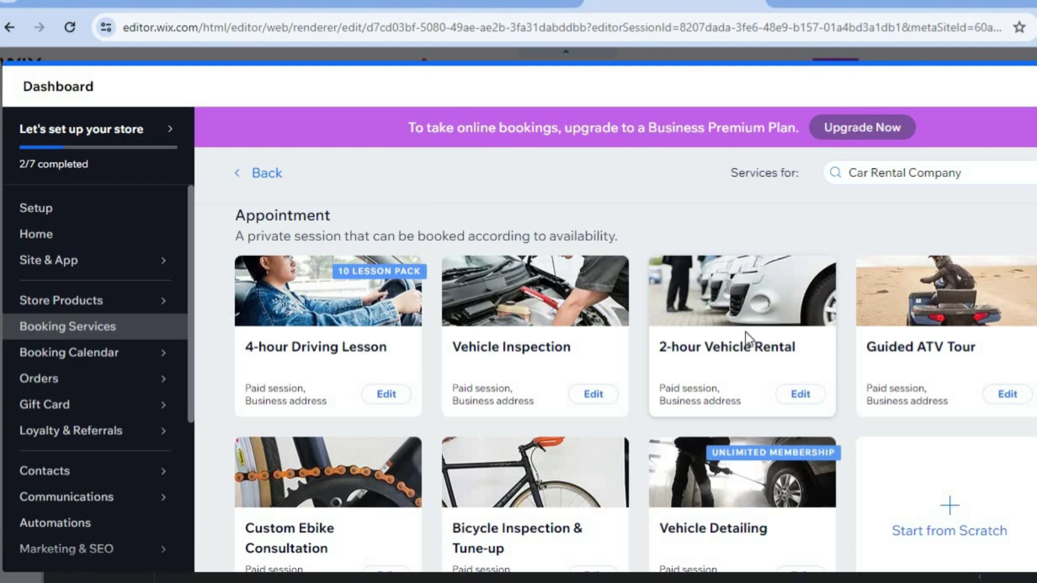
left_click(745, 331)
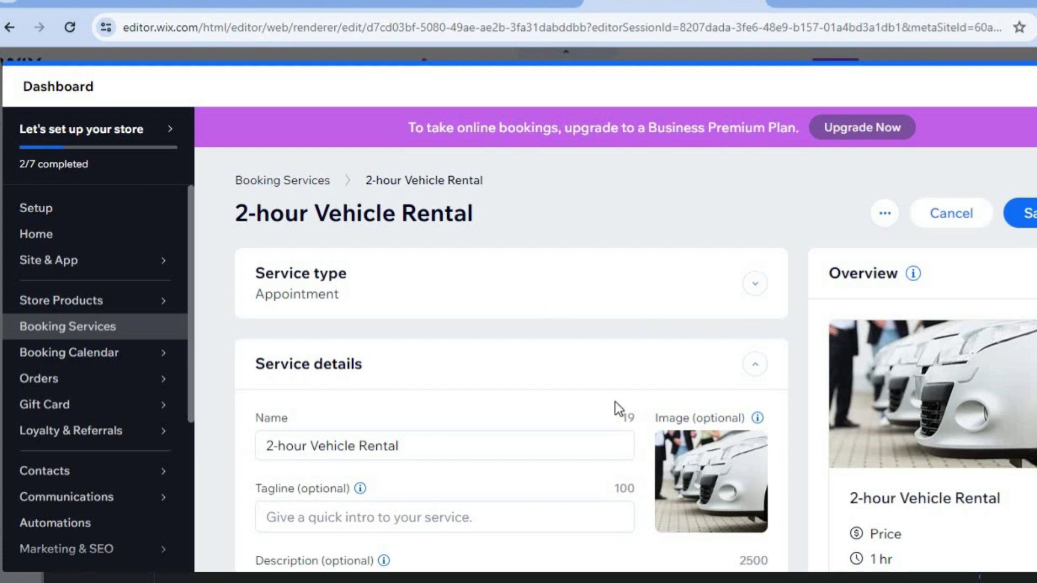
- Rename the new service as "1 day Vehicle Rental"
triple_click(424, 454)
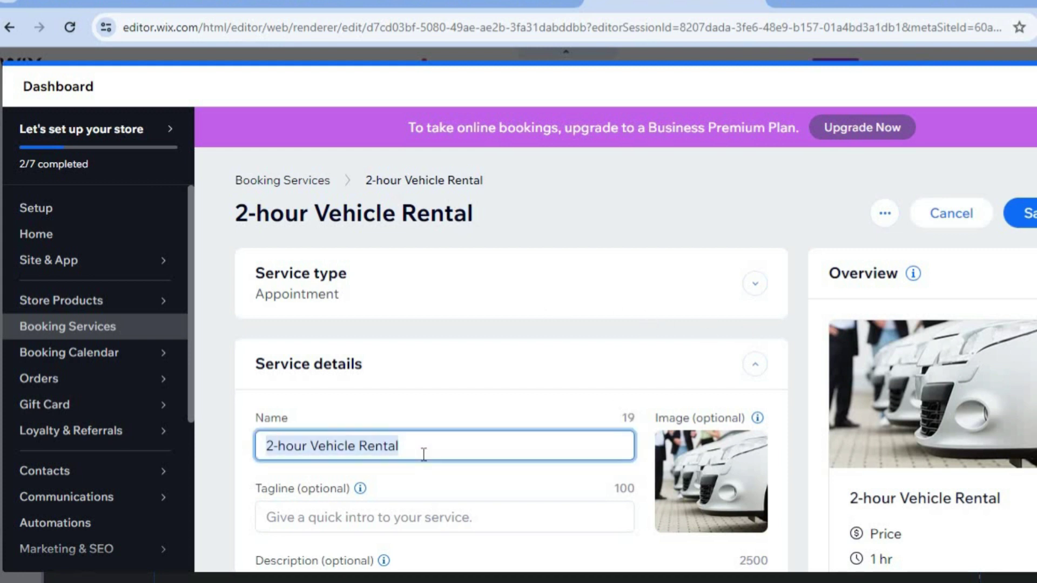
left_click(306, 448)
left_click_drag(306, 447, 255, 453)
type("1")
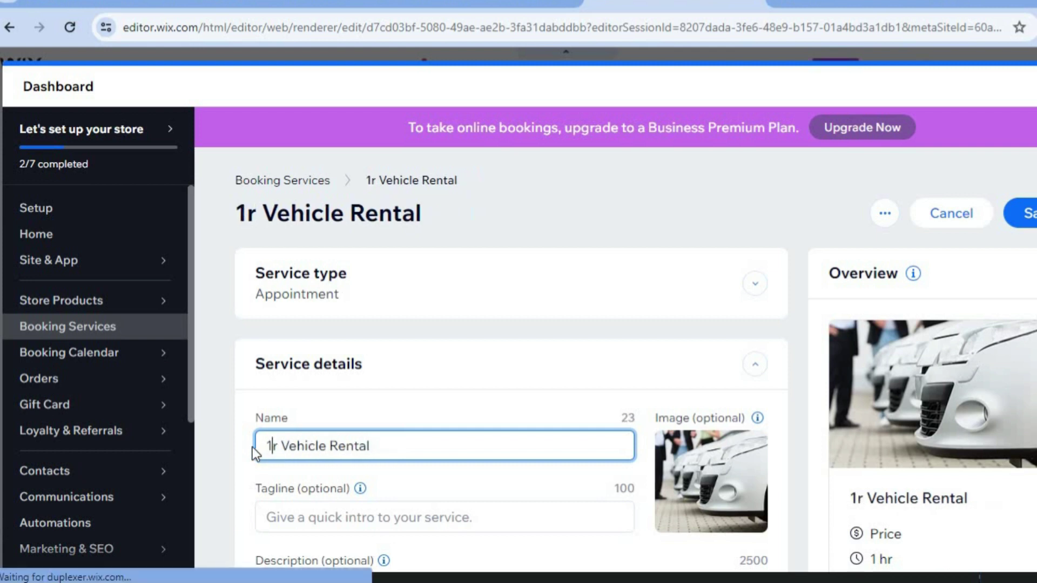
key("Delete")
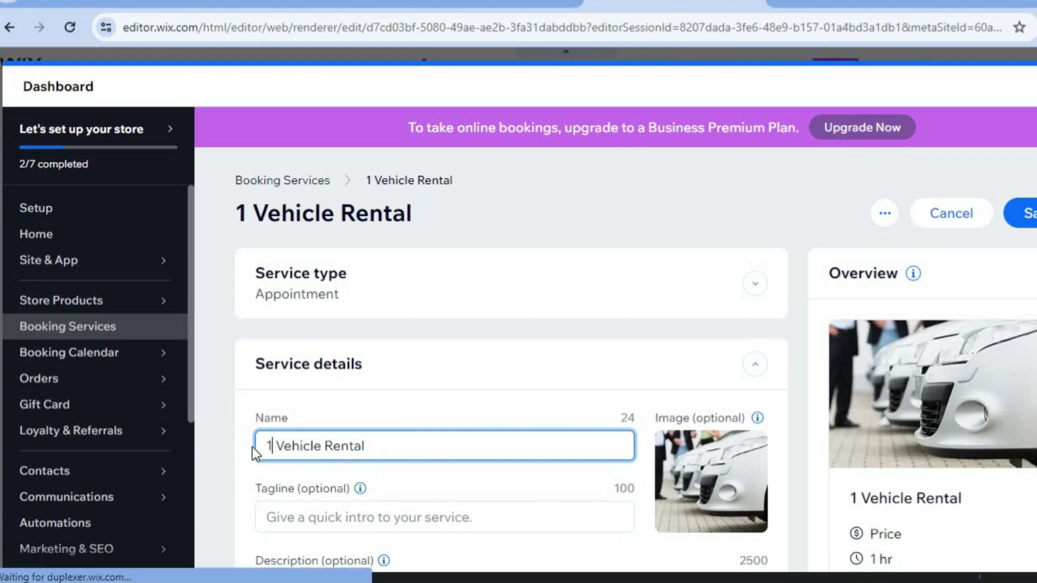
type("day")
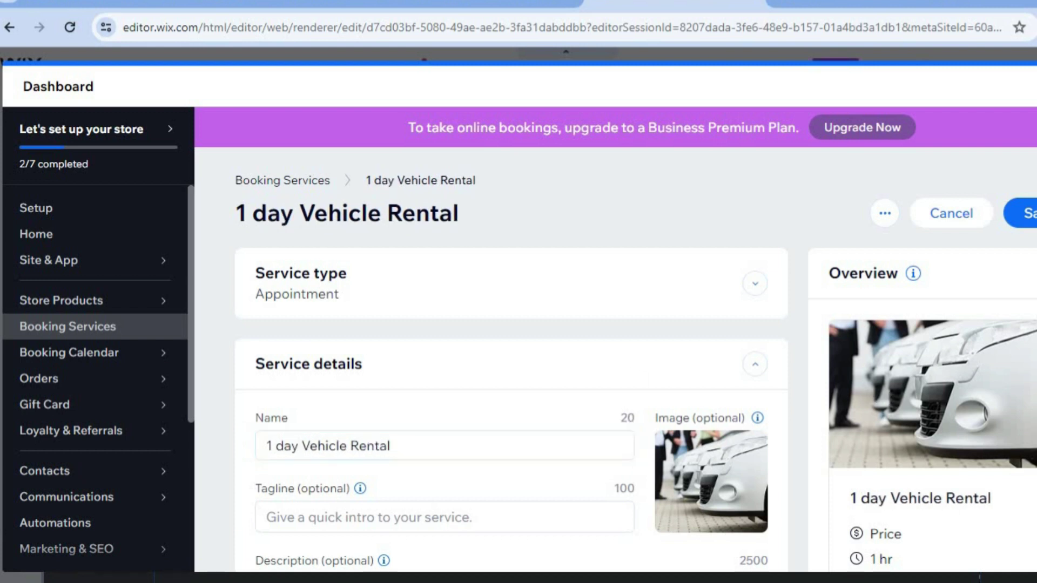
- Give the 1 day Vehicle Rental service a custom session duration of 24 hours
scroll(637, 387, "down", 3)
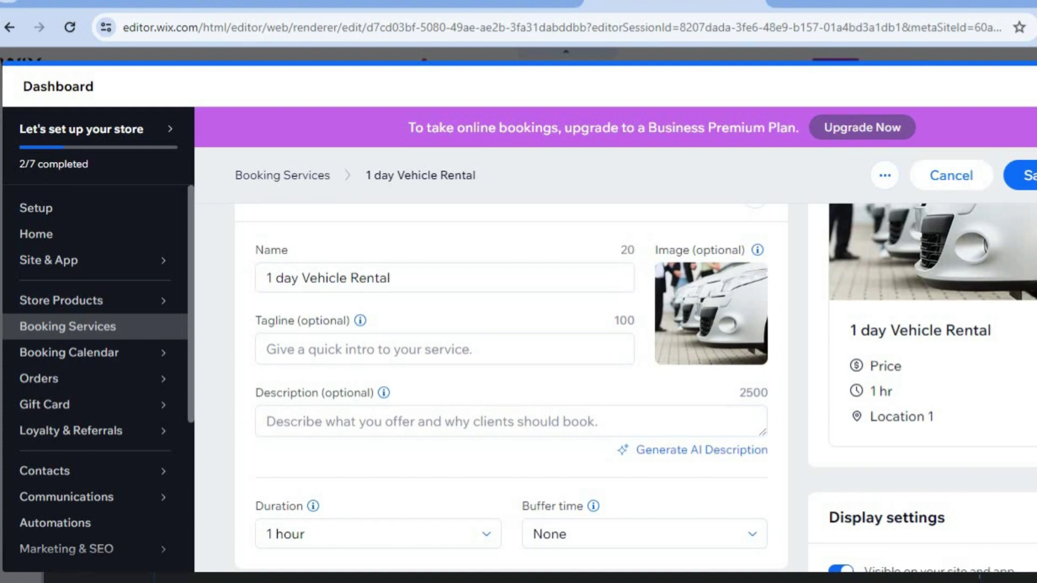
scroll(537, 359, "down", 3)
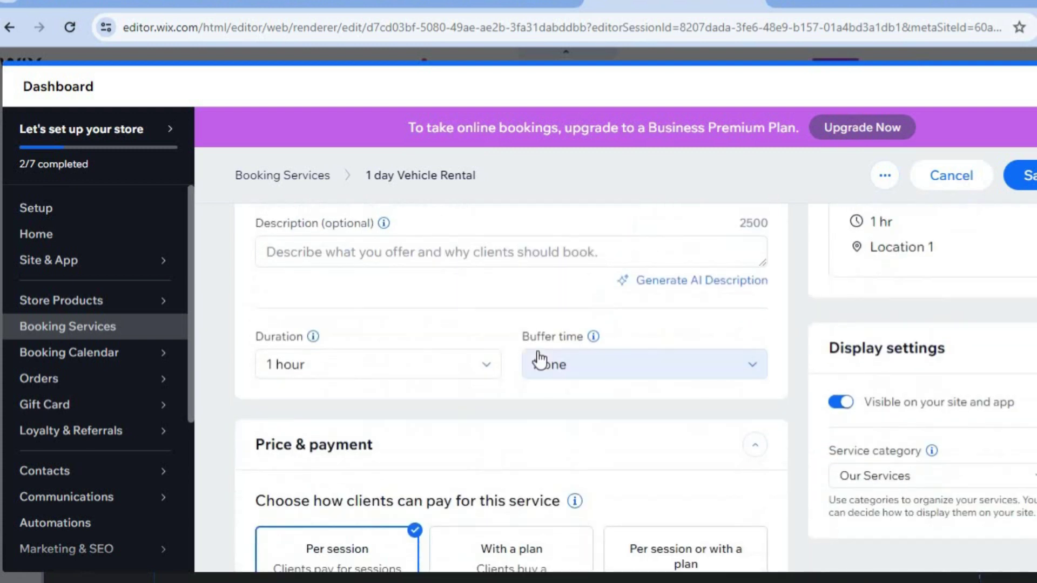
left_click(485, 367)
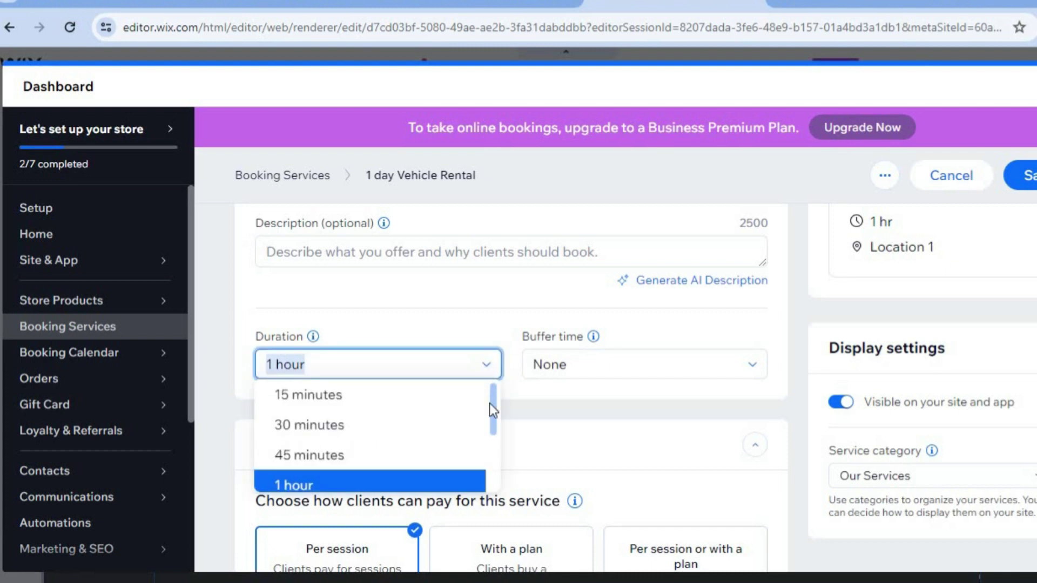
left_click_drag(491, 407, 491, 477)
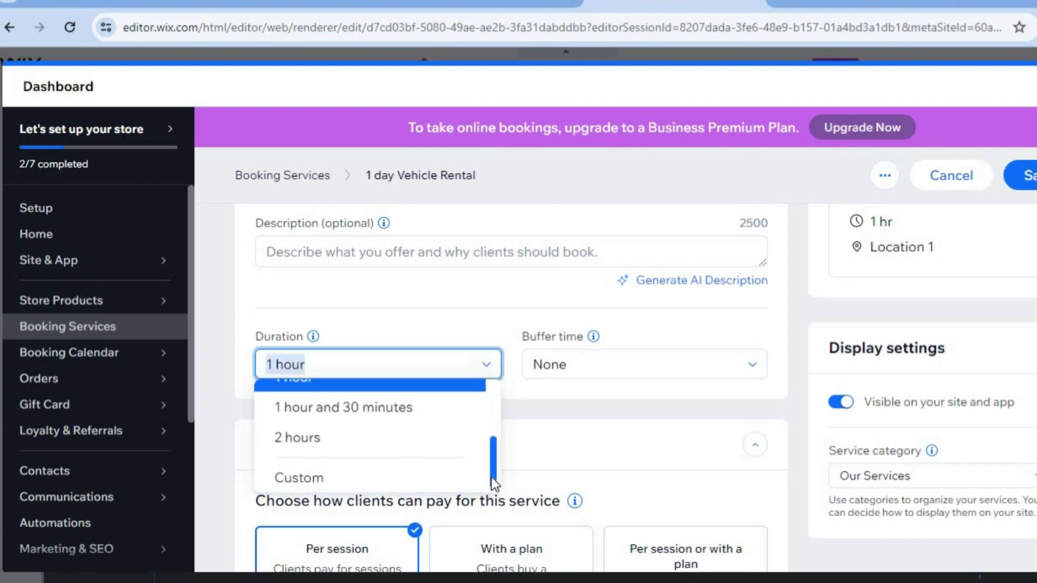
left_click(396, 486)
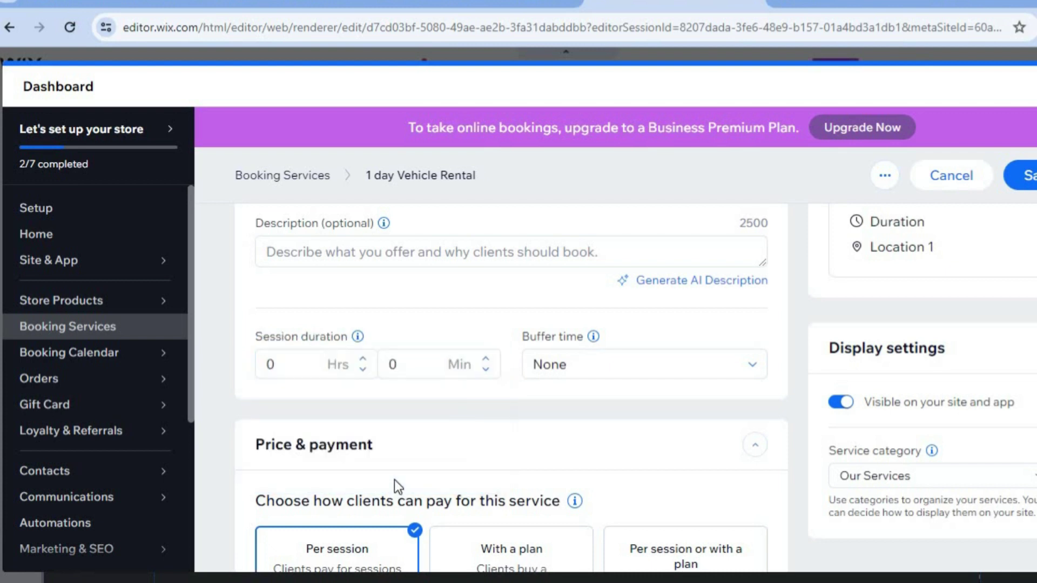
left_click(292, 365)
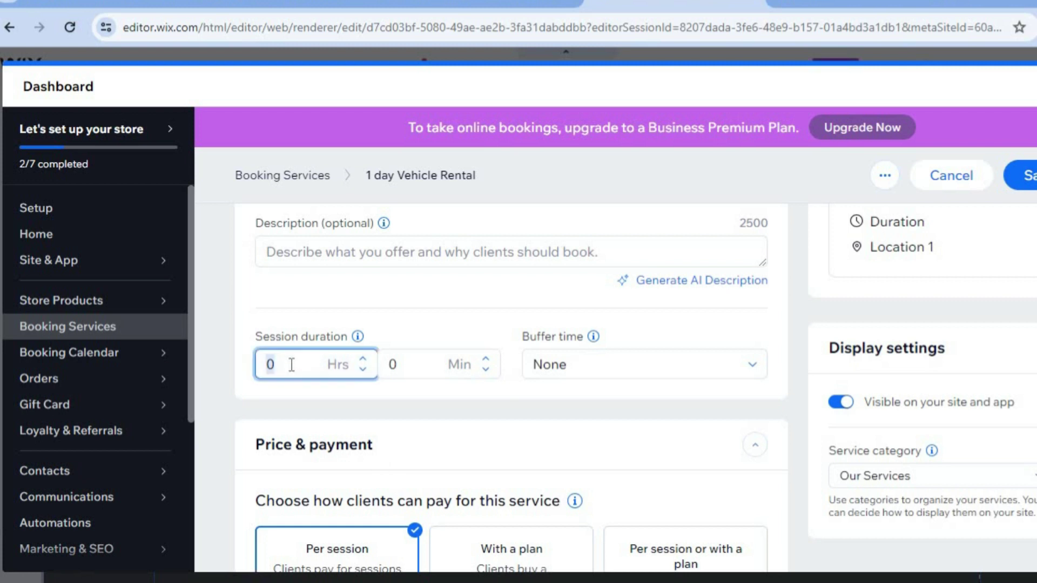
type("24")
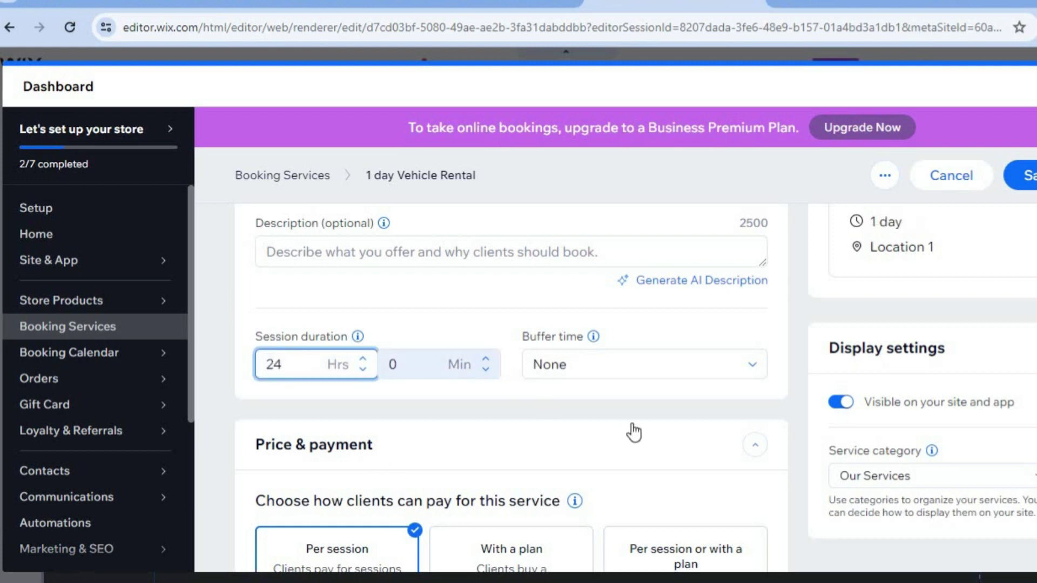
- Set the fixed price per session of the 1 day Vehicle Rental to J$1000 and save the service
scroll(511, 388, "down", 5)
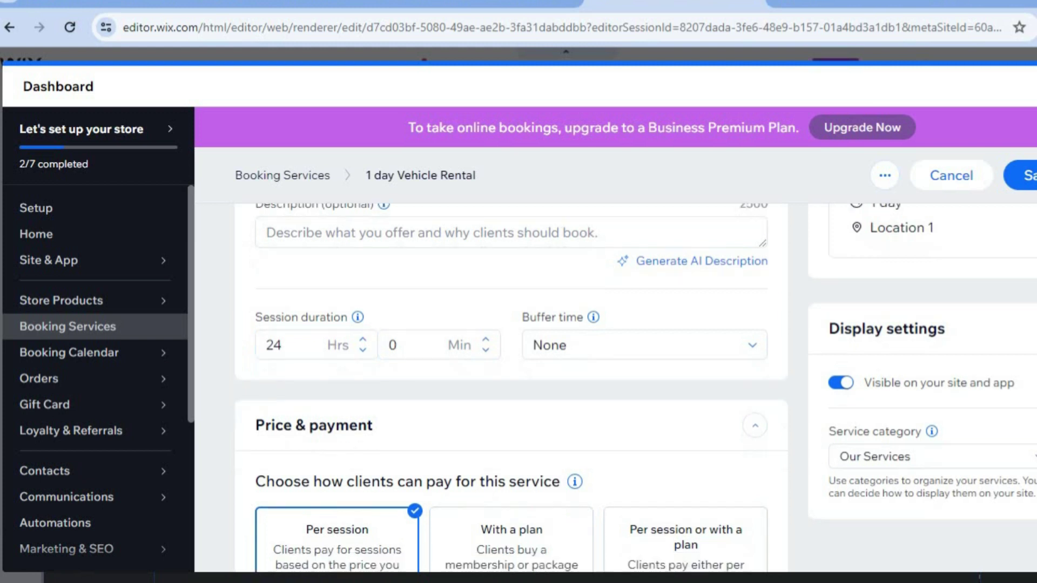
scroll(853, 347, "down", 3)
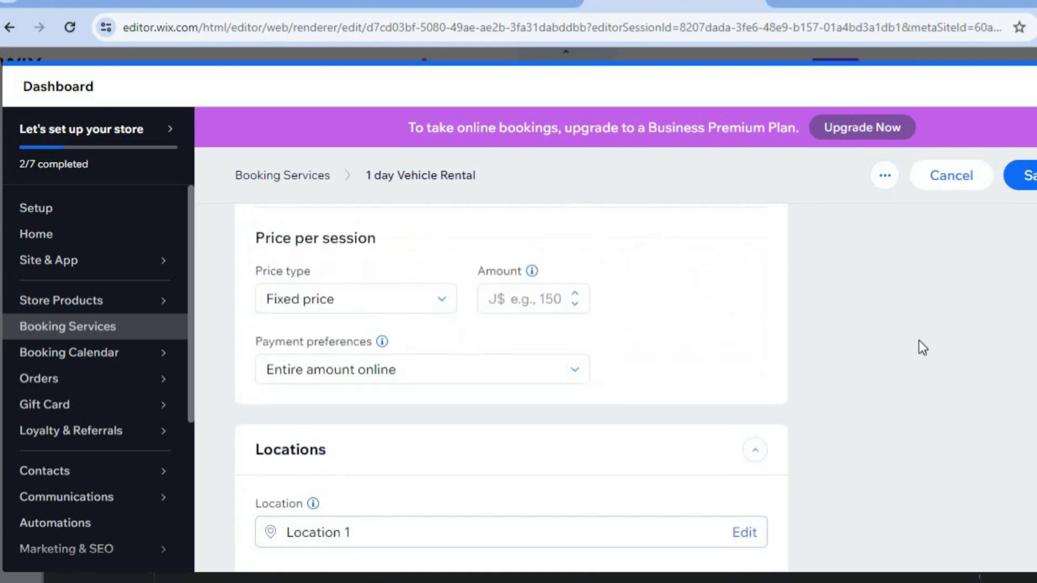
left_click(555, 301)
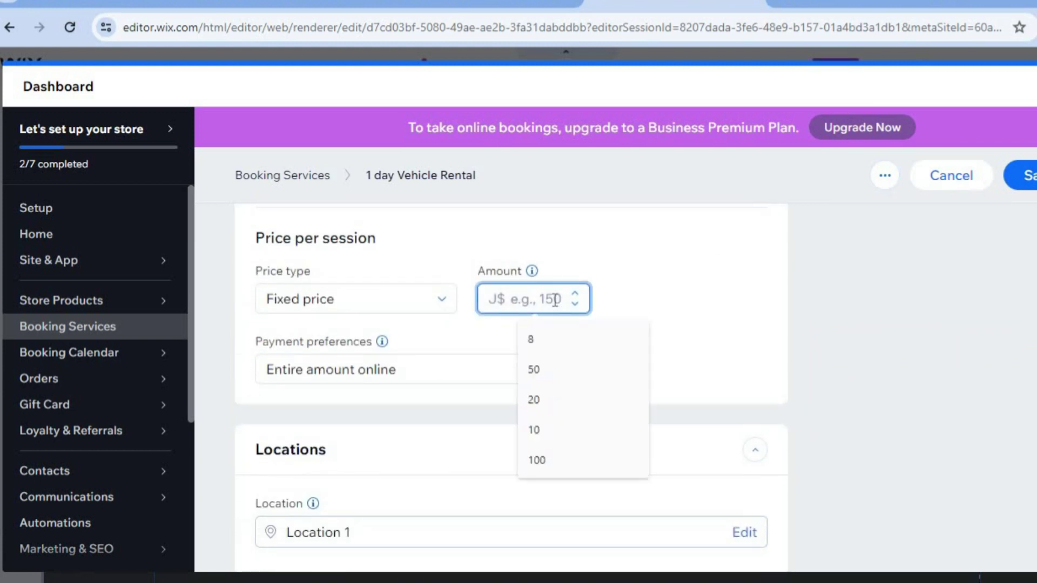
type("1000")
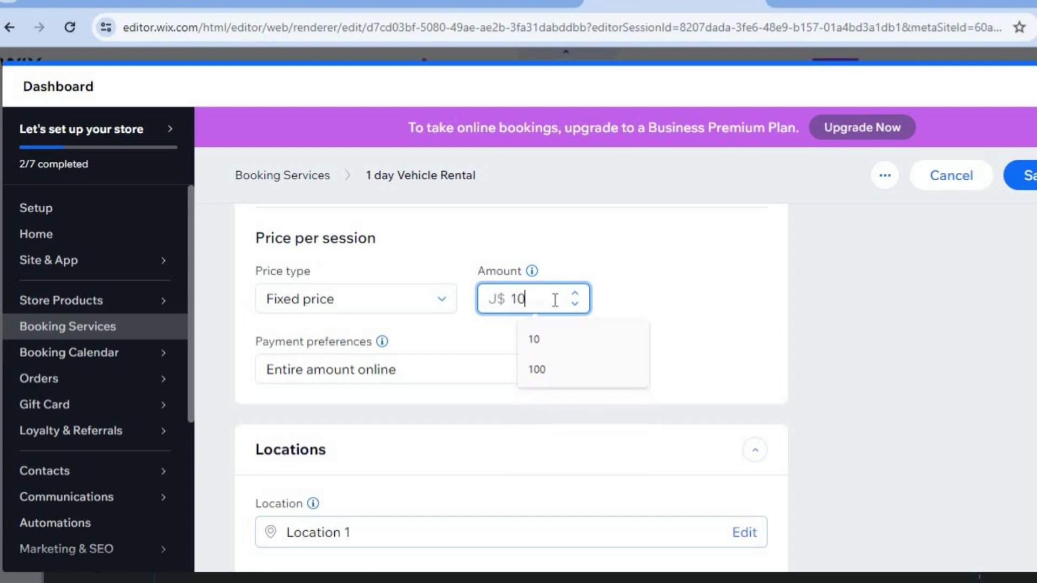
left_click(988, 382)
left_click(1027, 177)
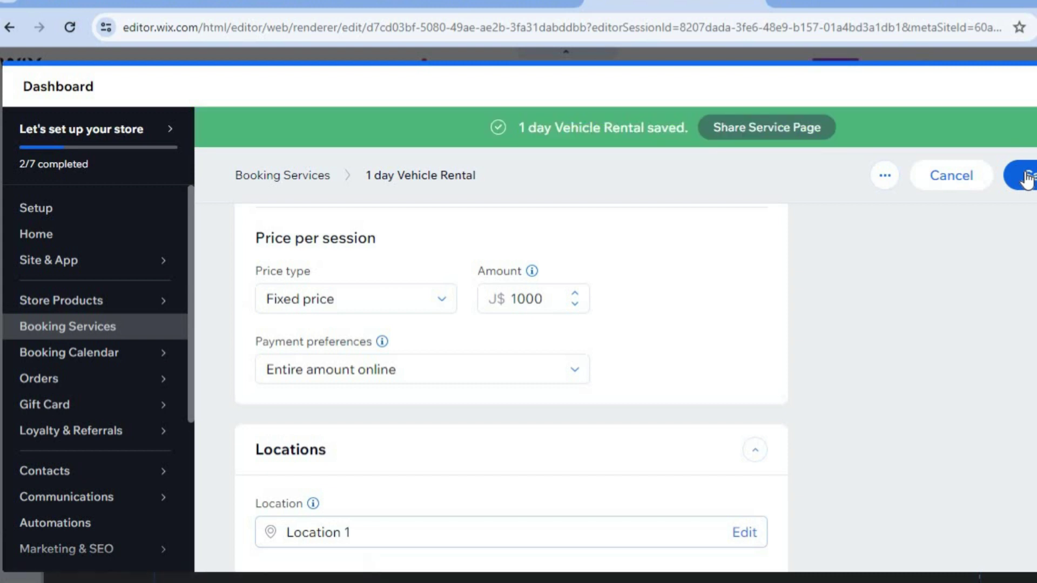
left_click(1026, 178)
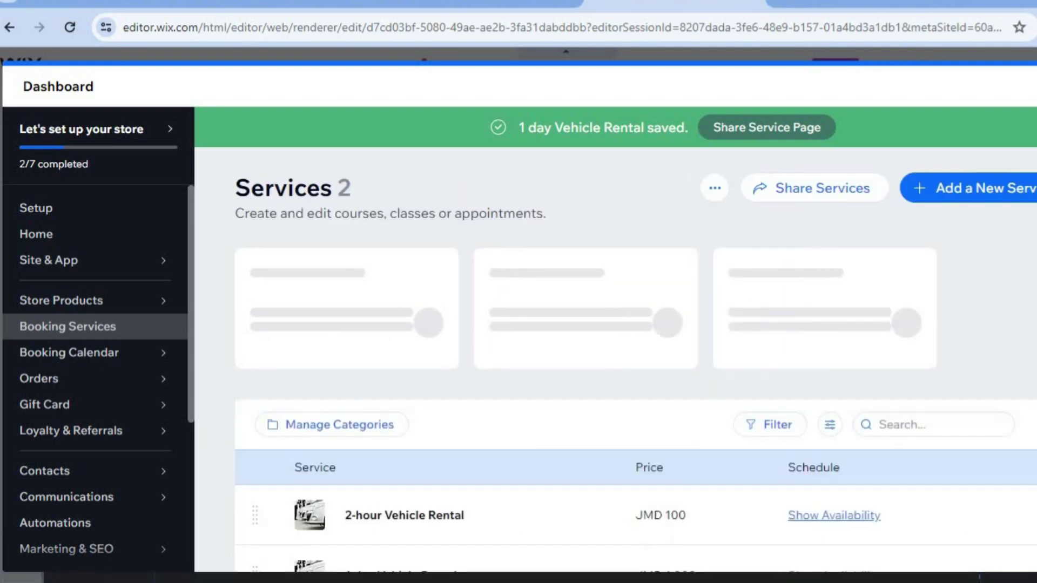
- Open the booking form from the setup recommendations, inspect its page title and subtitle options, and cancel that edit
scroll(724, 375, "down", 2)
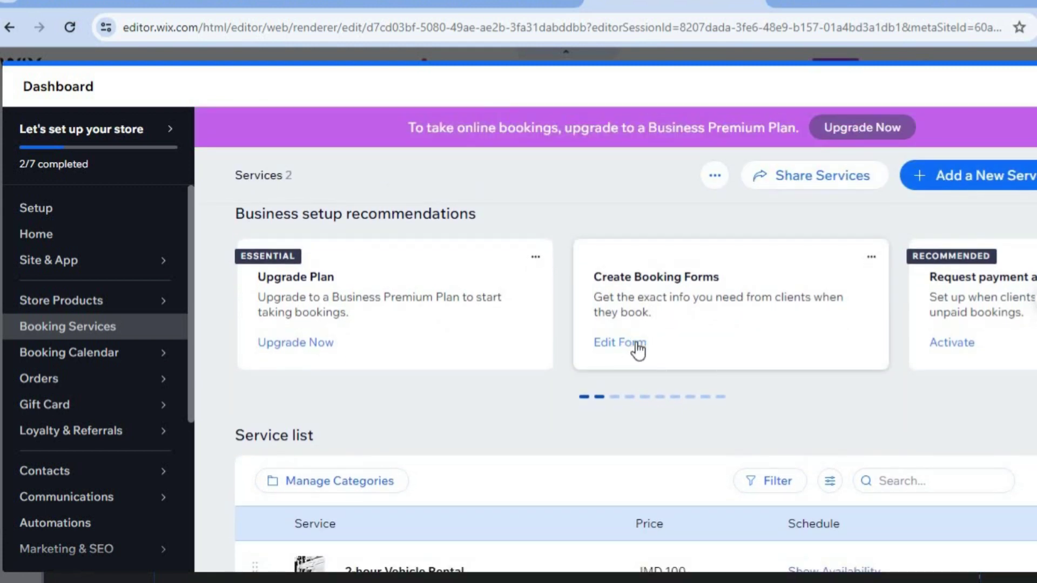
left_click(630, 343)
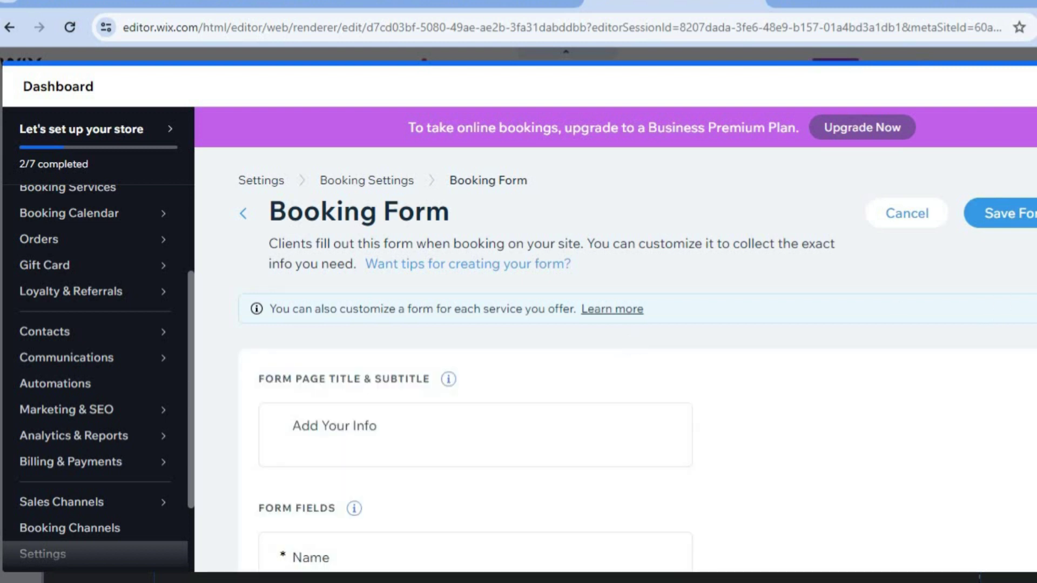
scroll(637, 361, "down", 3)
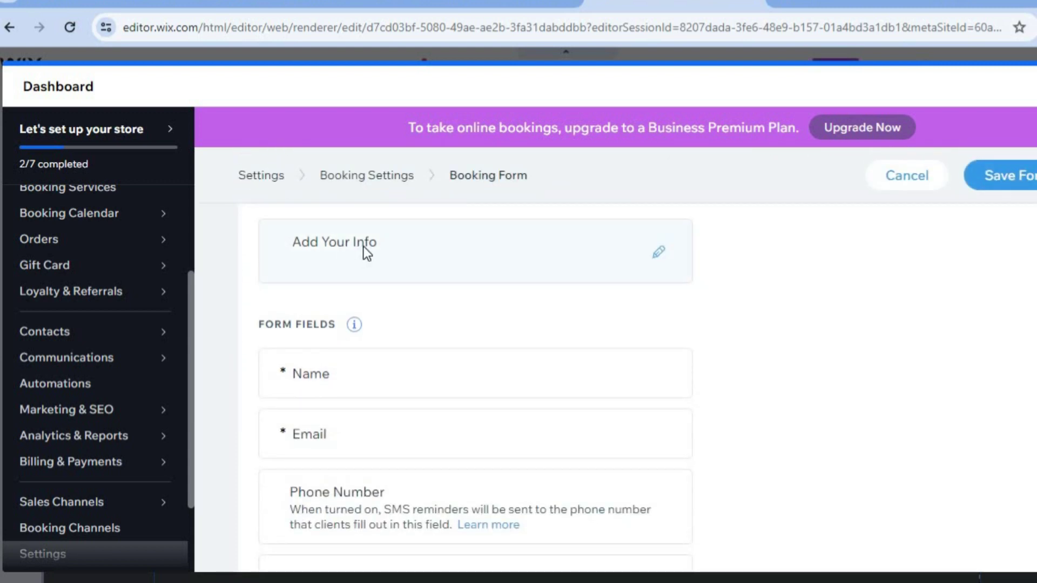
left_click(658, 252)
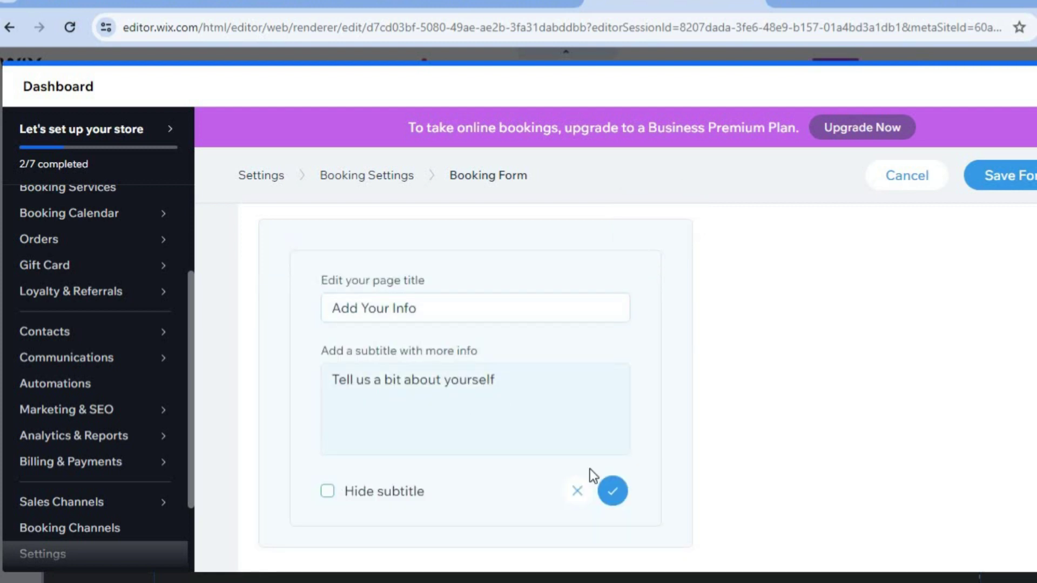
left_click(577, 492)
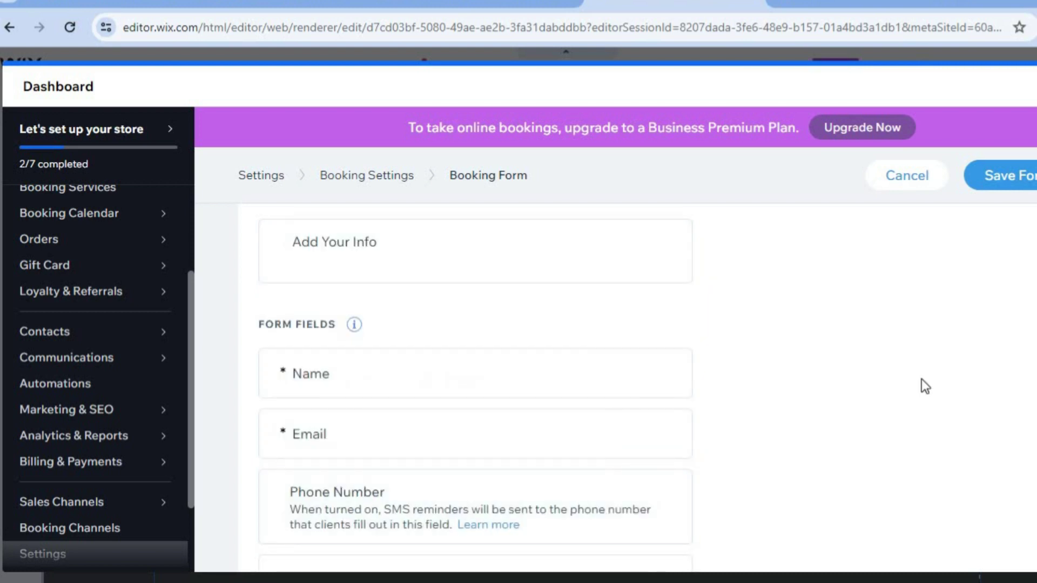
- Review the booking form's client fields down to the custom field option, then save the form
scroll(476, 386, "down", 3)
scroll(475, 386, "down", 1)
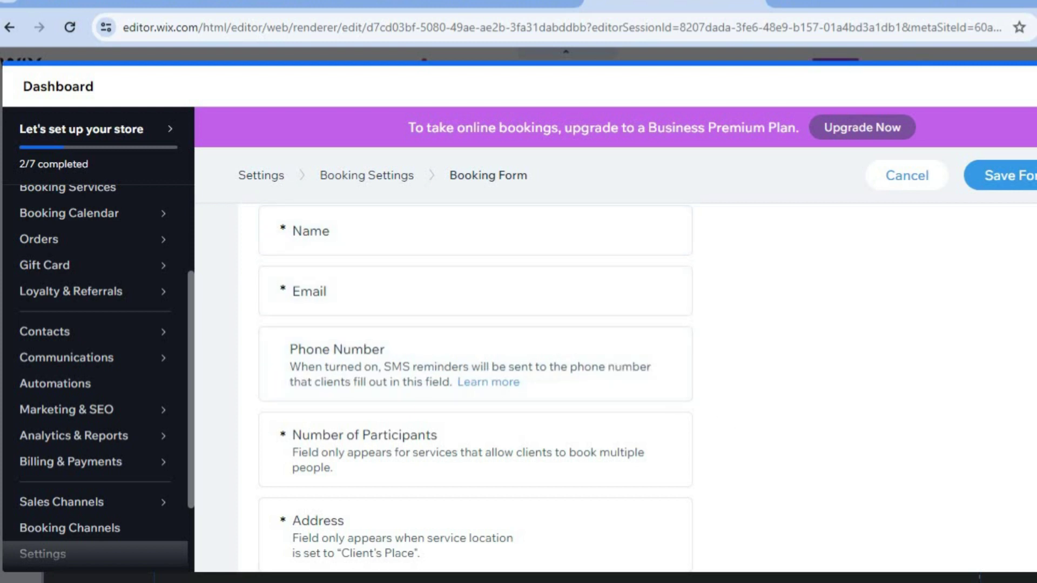
scroll(475, 378, "down", 5)
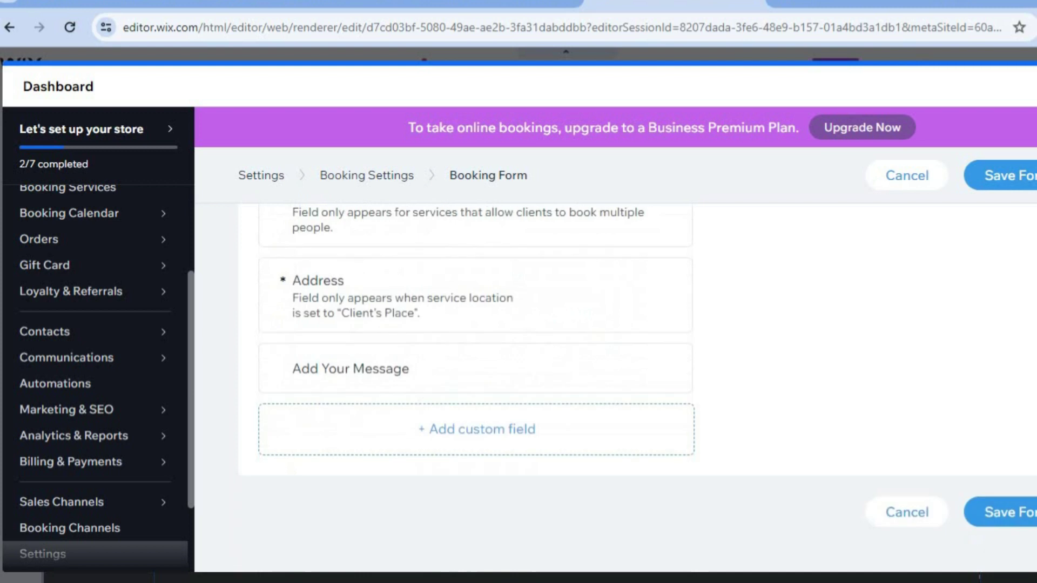
scroll(475, 378, "up", 6)
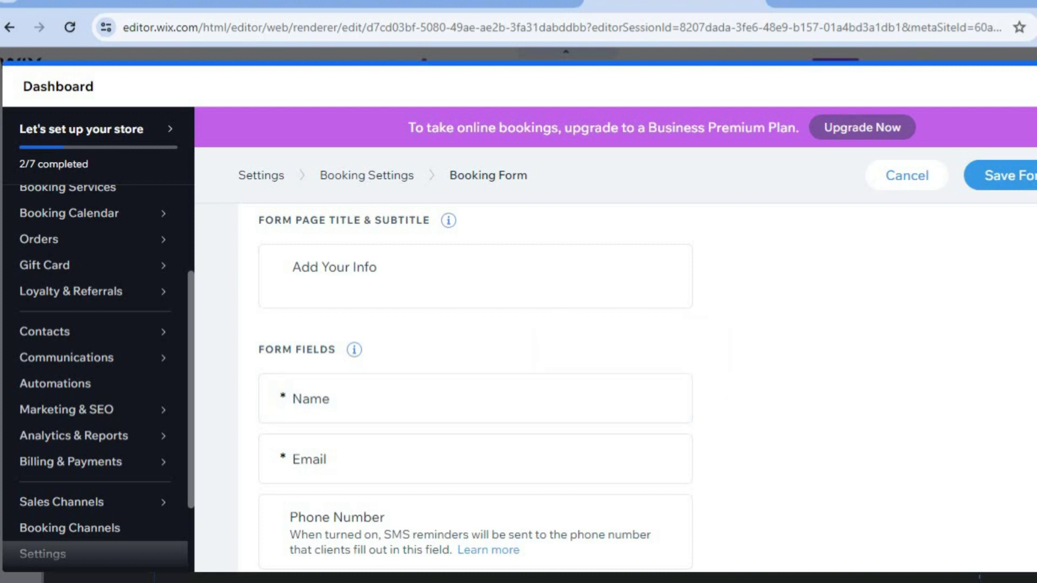
scroll(637, 362, "up", 3)
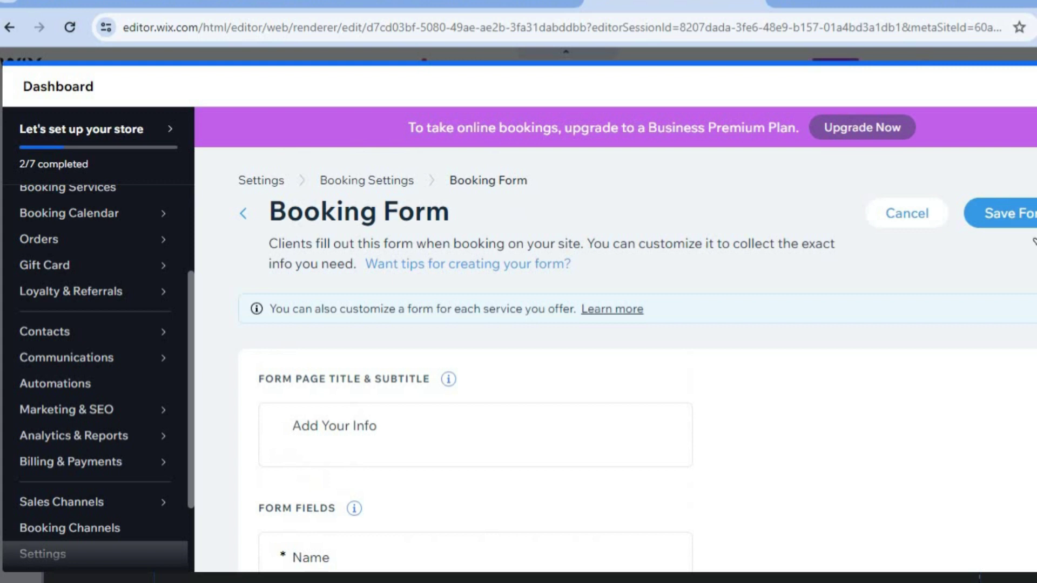
left_click(1025, 228)
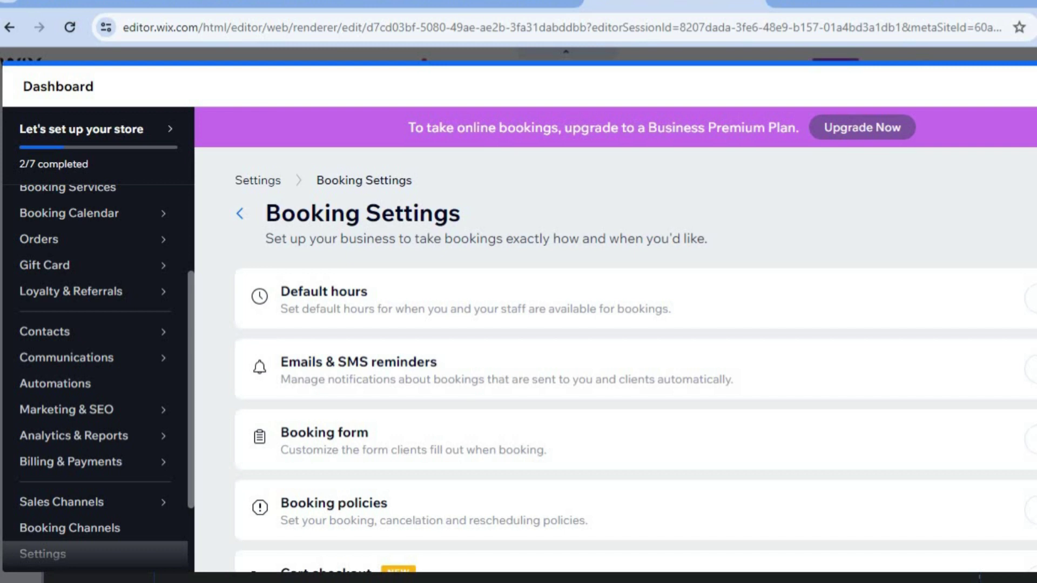
- Look over the booking settings and the dashboard sections, then close the dashboard to return to the Book Online page in the editor
scroll(636, 360, "down", 4)
scroll(635, 382, "up", 4)
mouse_move(175, 273)
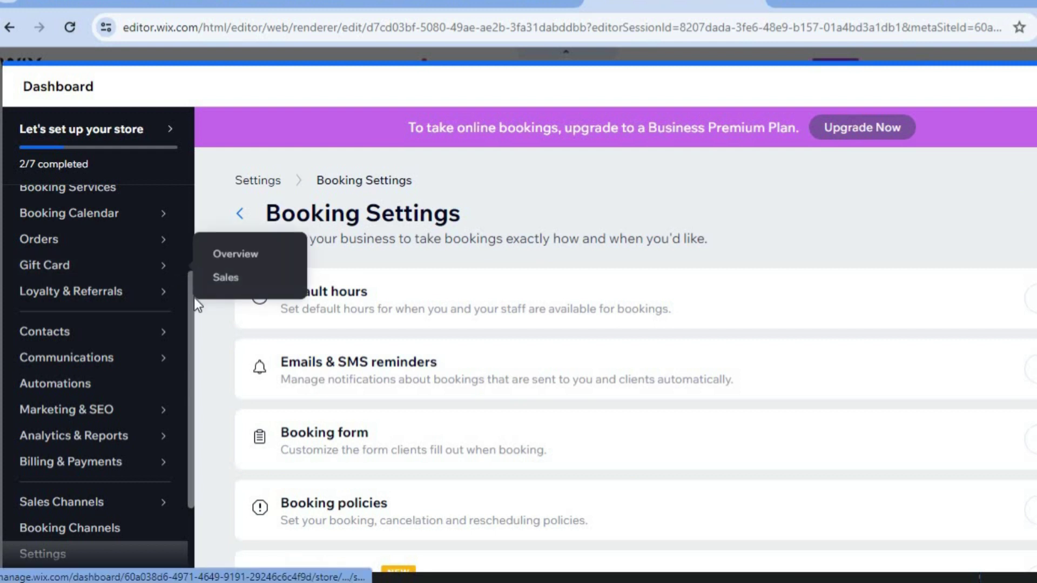
scroll(196, 255, "up", 1)
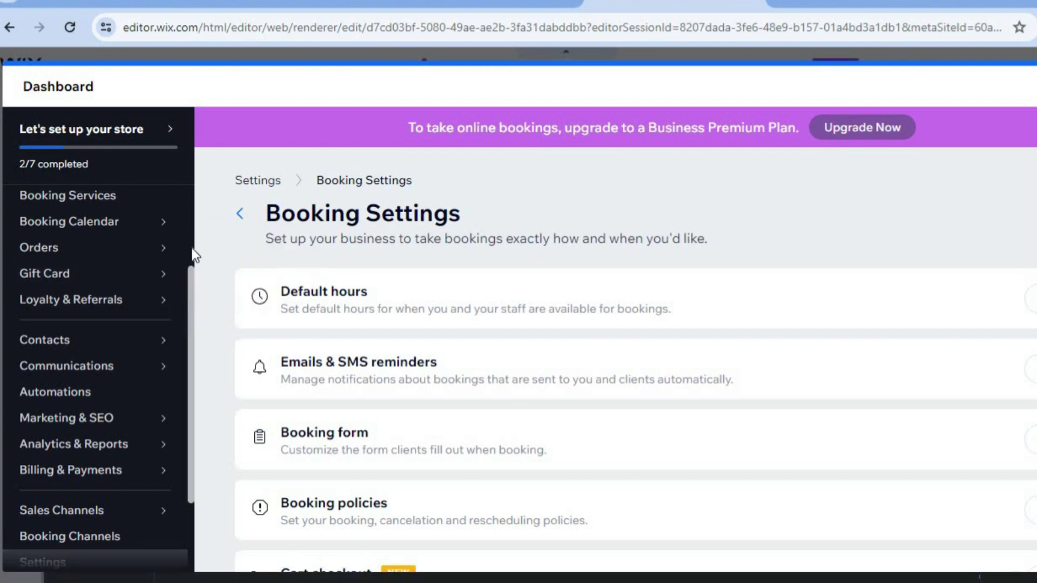
scroll(193, 249, "up", 4)
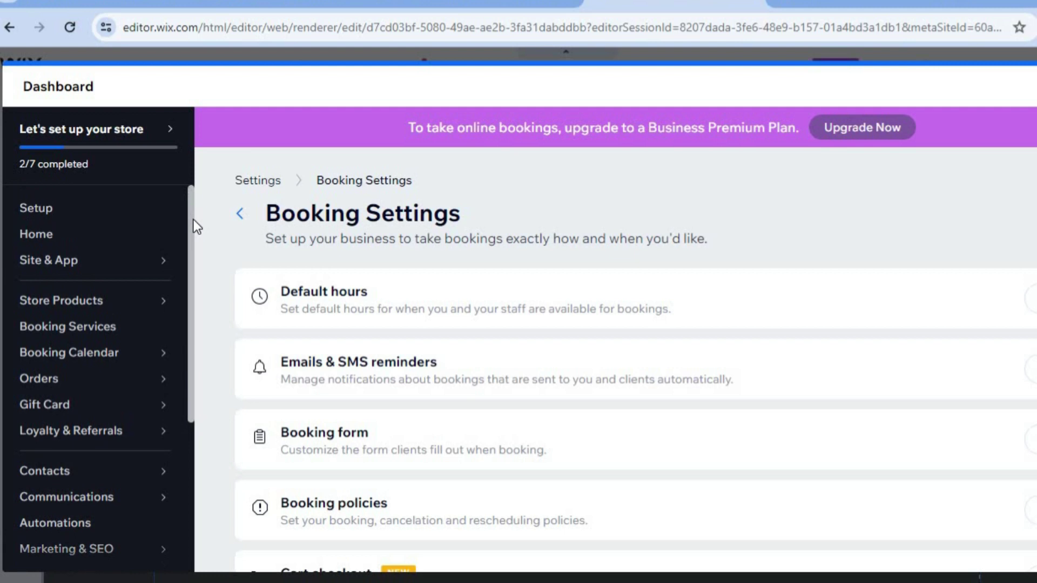
mouse_move(157, 359)
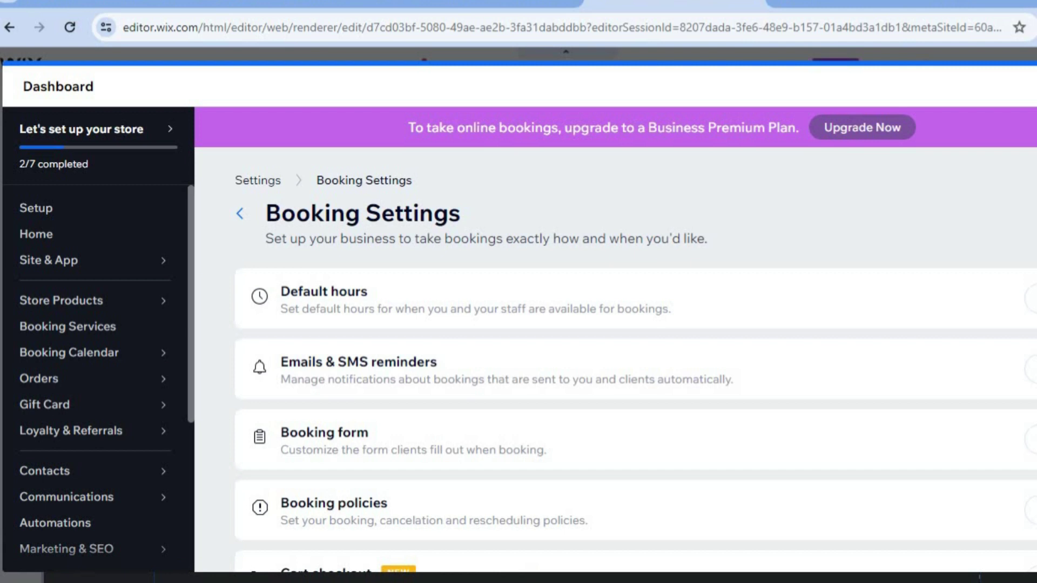
key("Escape")
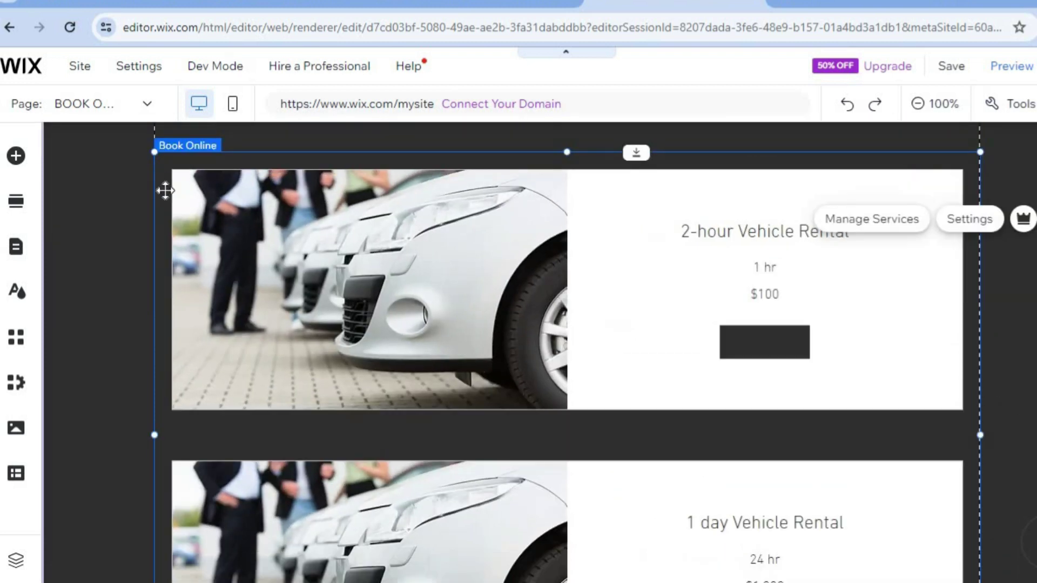
- Open the library of addable page elements and browse the Button and Contact & Forms categories
left_click(19, 158)
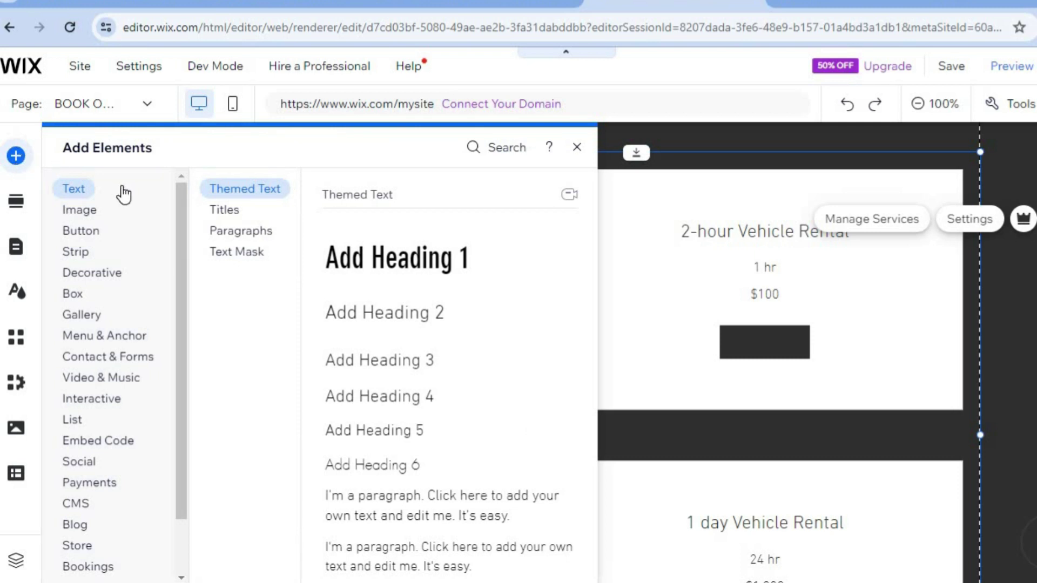
left_click(108, 241)
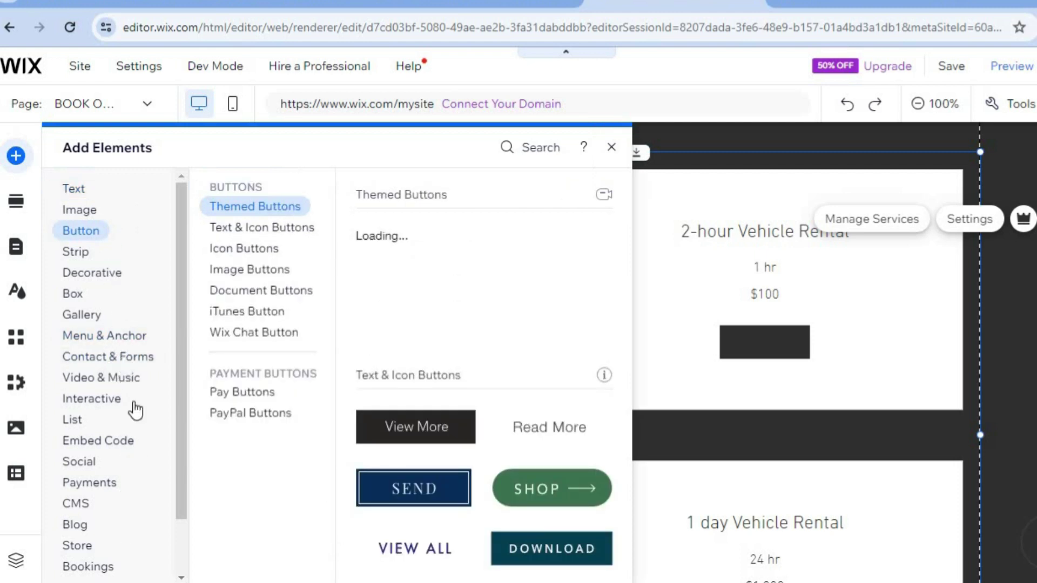
left_click(128, 360)
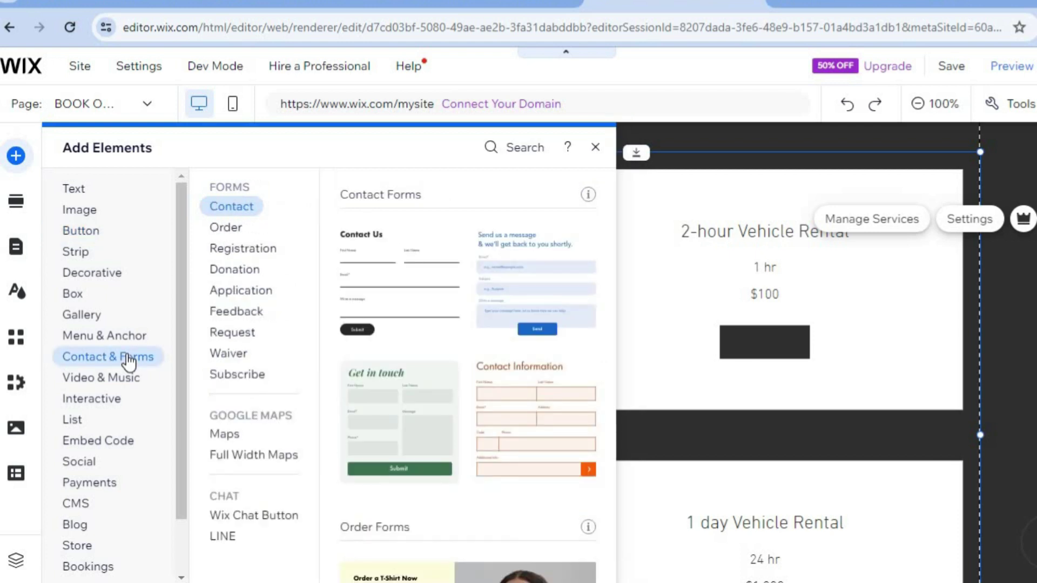